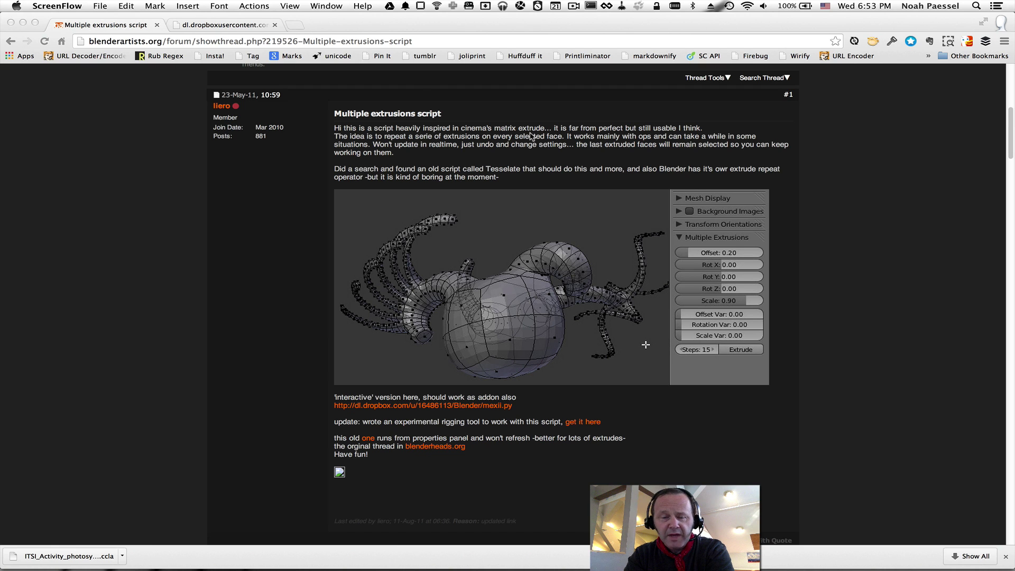
- Switch to the dl.dropboxusercontent.com tab showing the raw mexii.py script
left_click(205, 25)
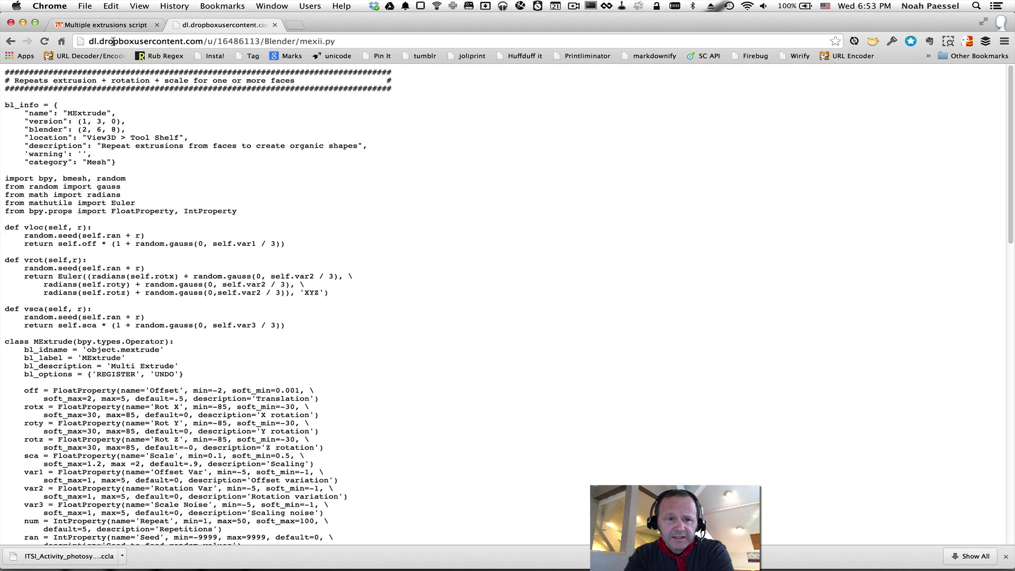
- Scroll through the mexii.py script, then go back to the Multiple extrusions forum thread
left_click(342, 42)
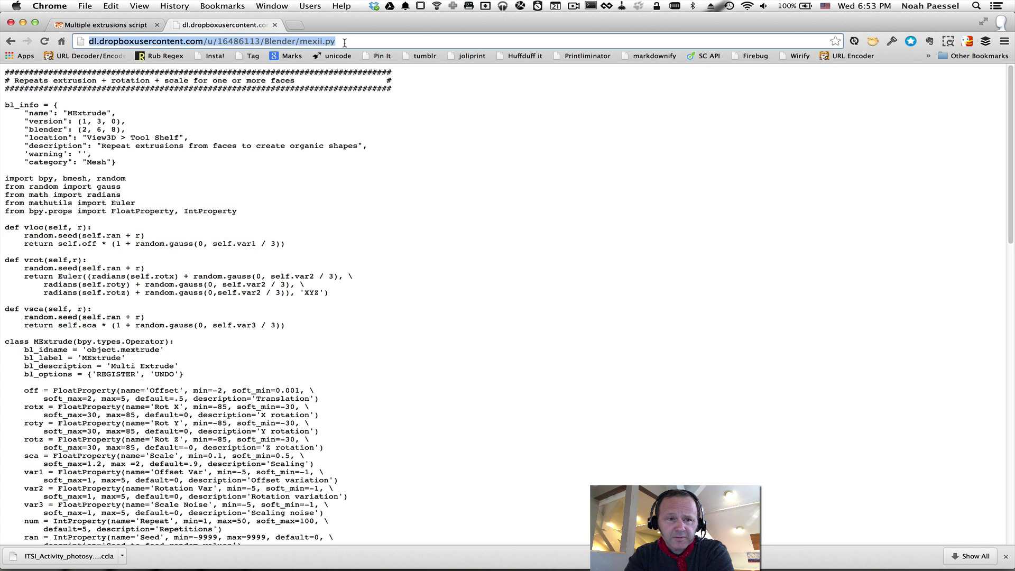
scroll(467, 257, "down", 15)
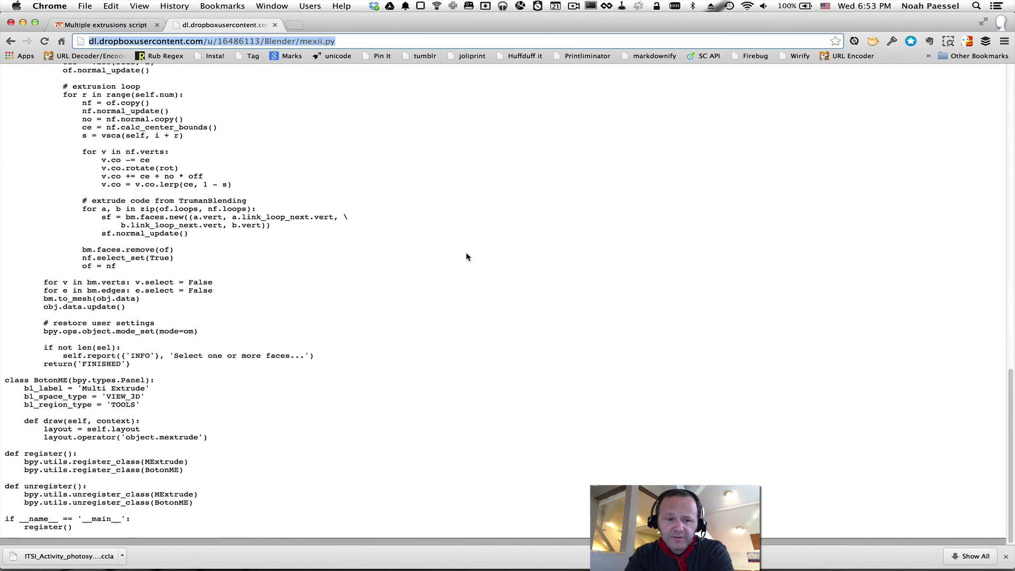
scroll(466, 257, "up", 15)
scroll(466, 257, "down", 15)
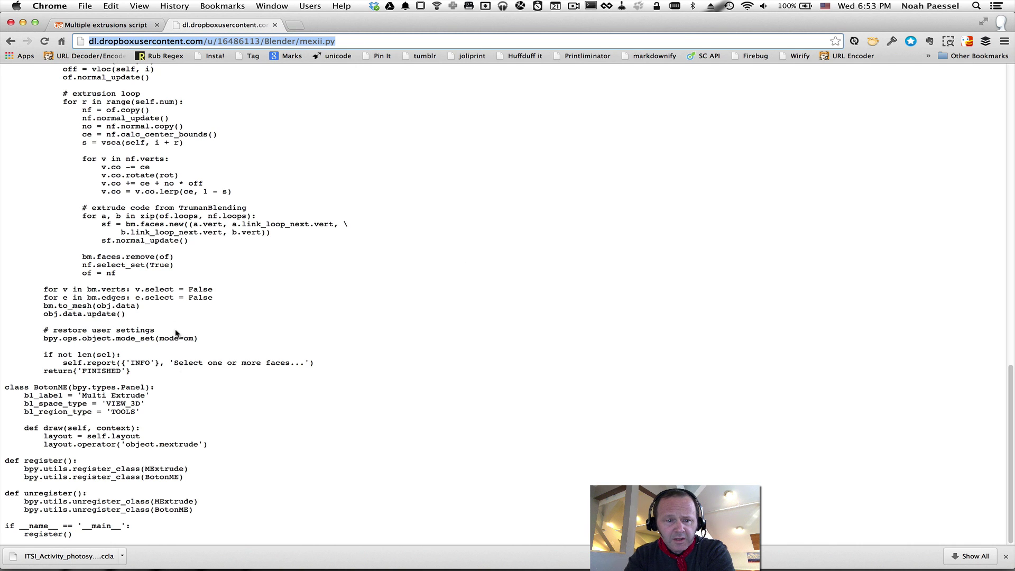
scroll(261, 267, "up", 15)
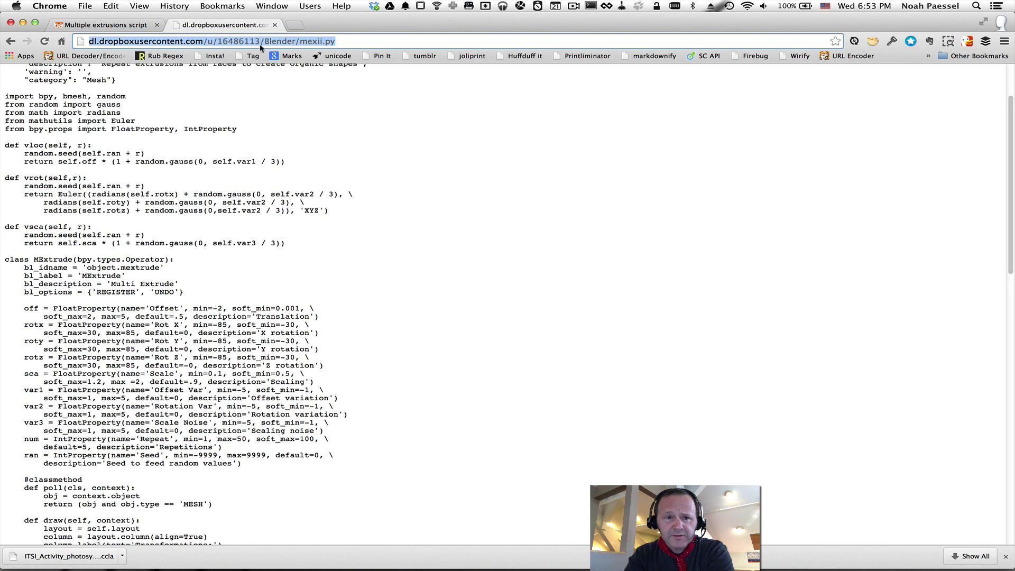
left_click(114, 24)
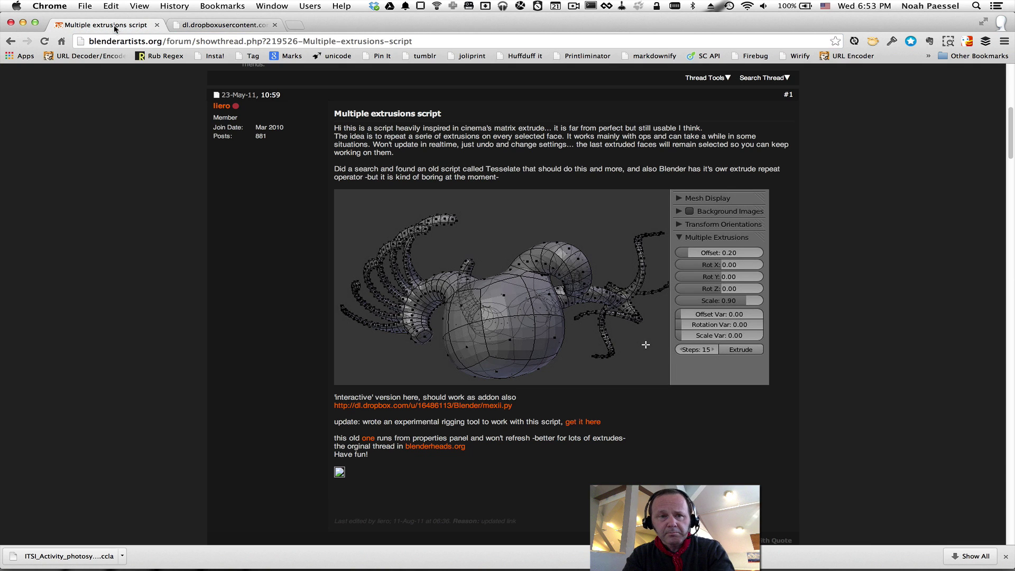
- Switch to Blender and open User Preferences at the Addons list
key("super+Tab")
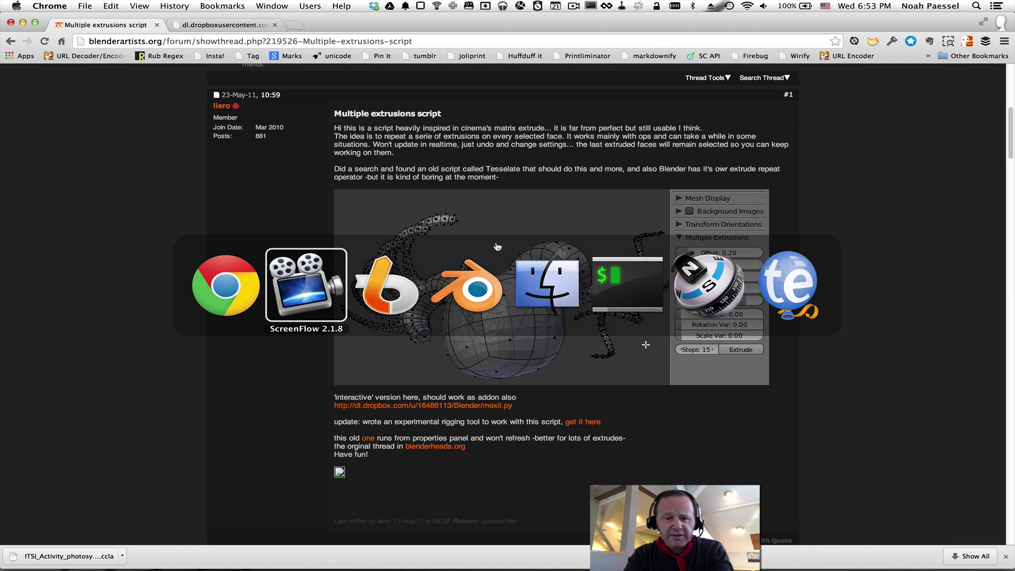
key("super+Tab")
key("super+Tab")
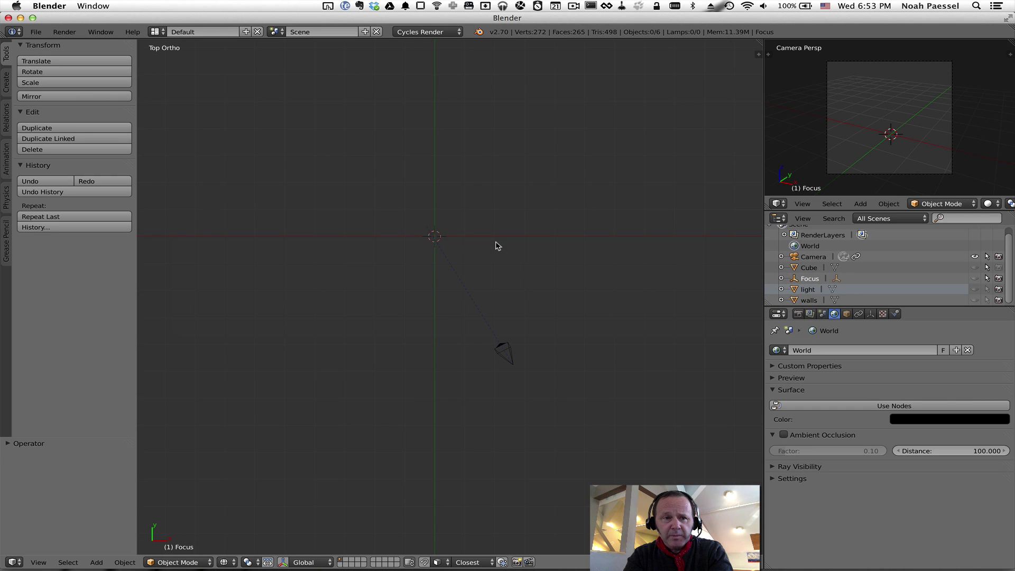
left_click(36, 32)
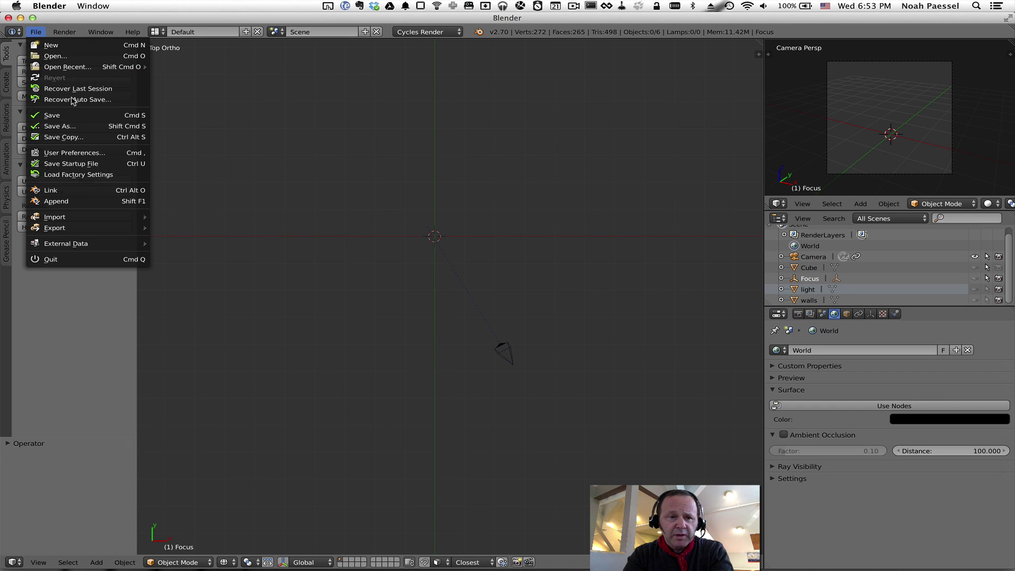
left_click(74, 153)
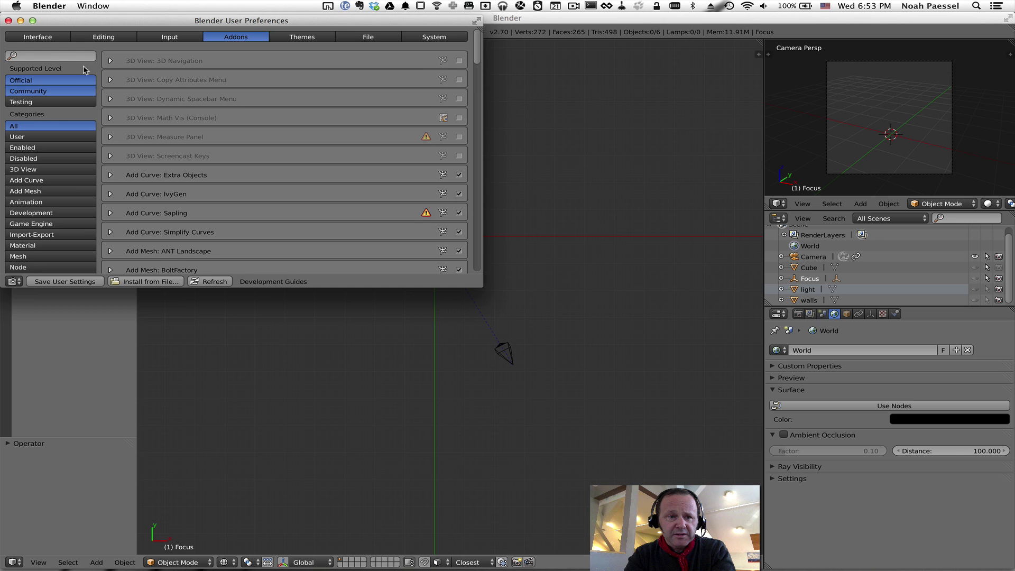
- Enable Testing, Community and Official add-ons, search 'extrud' then 'mult', and close preferences
left_click(58, 102)
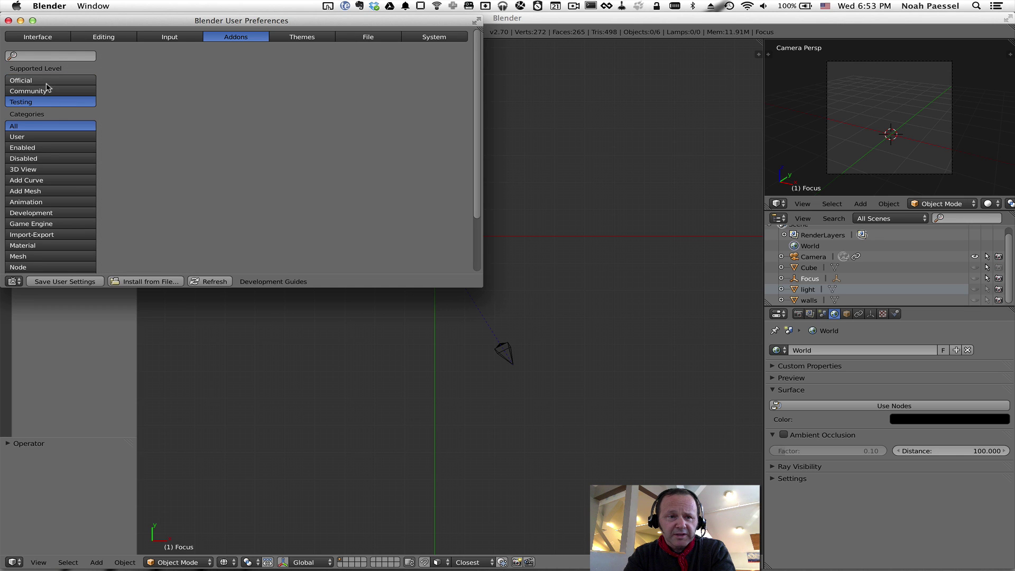
left_click(46, 90, "shift")
left_click(45, 80, "shift")
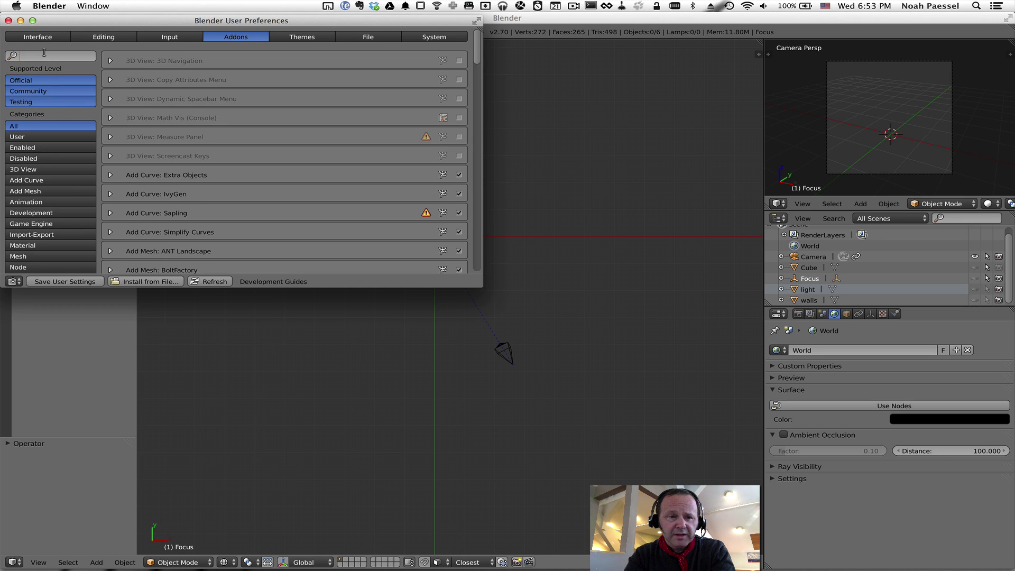
type("extrud")
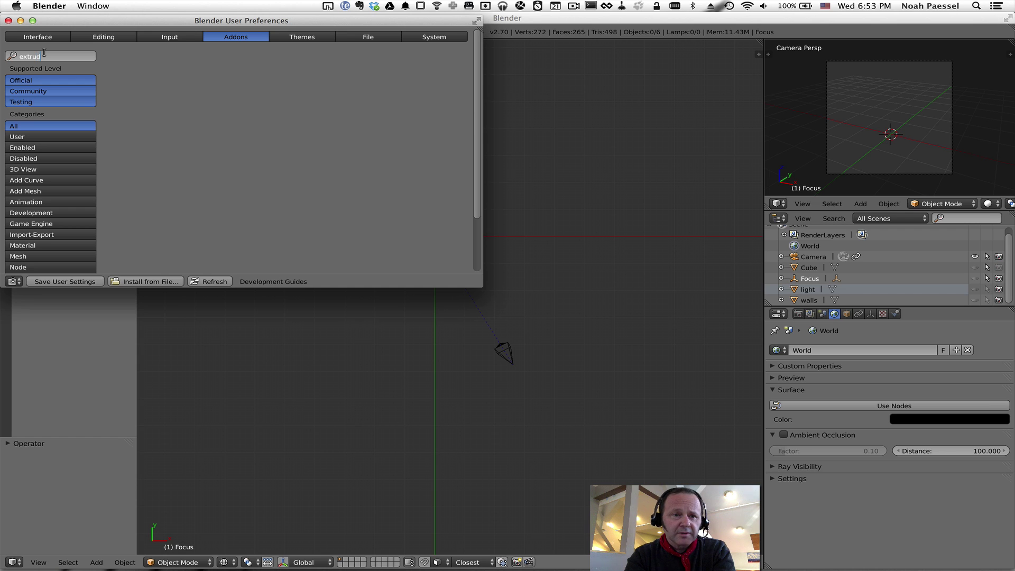
key("BackSpace")
key("BackSpace")
key("BackSpace")
key("BackSpace")
key("BackSpace")
key("BackSpace")
type("multi")
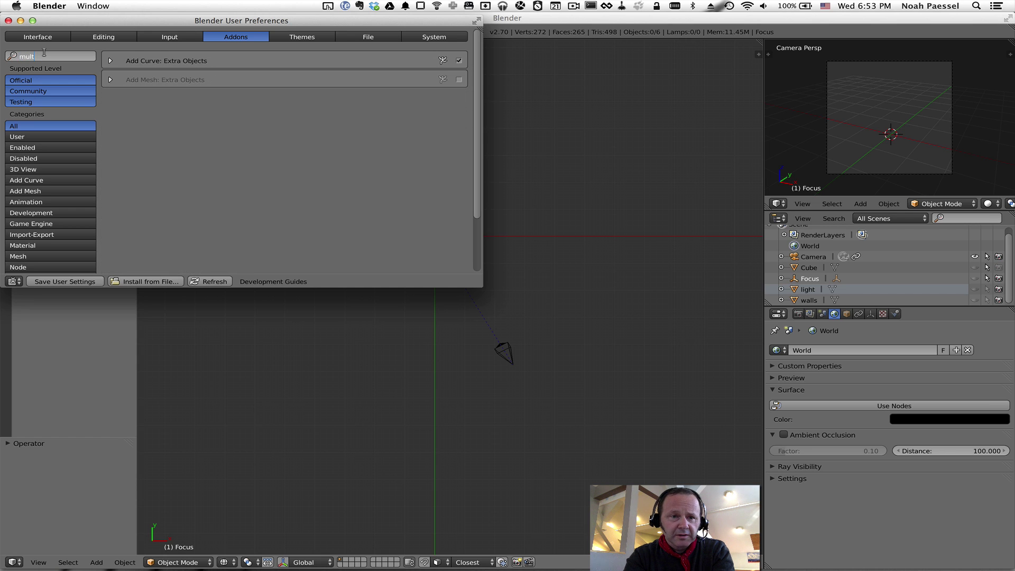
left_click(8, 21)
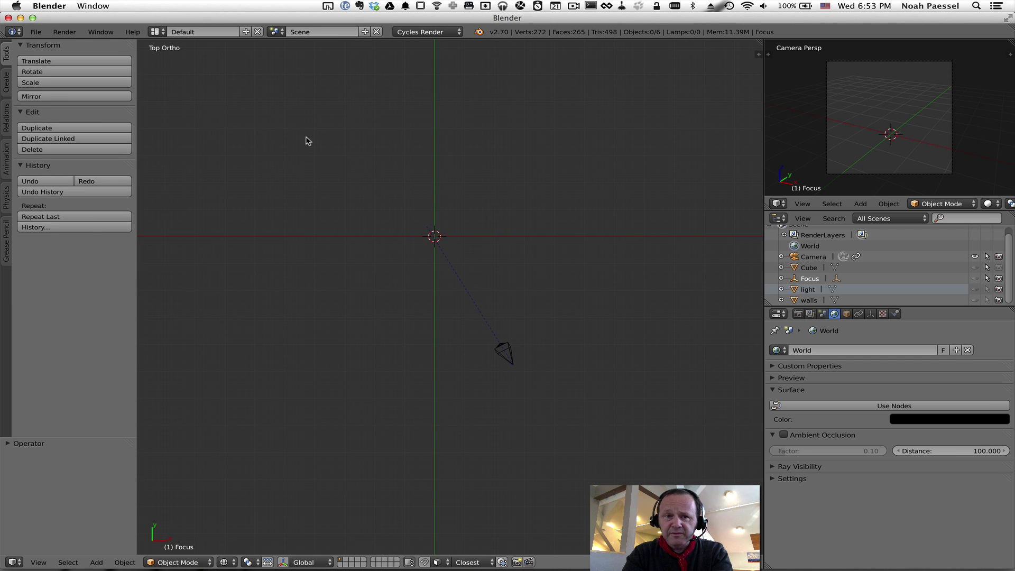
- Switch to the Scripting layout, clear the mextrude.py text and create blank Text.002
left_click(160, 32)
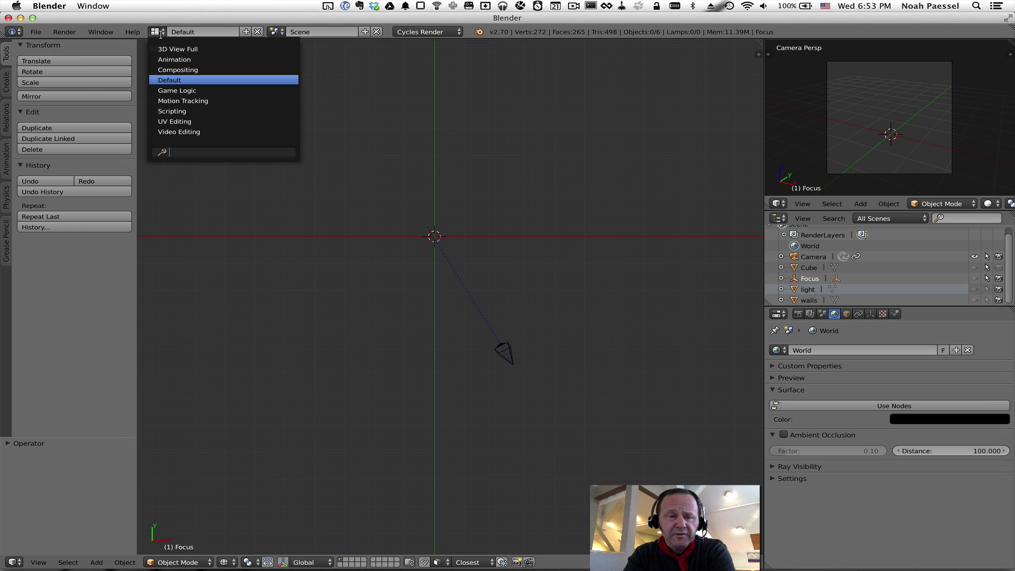
left_click(196, 111)
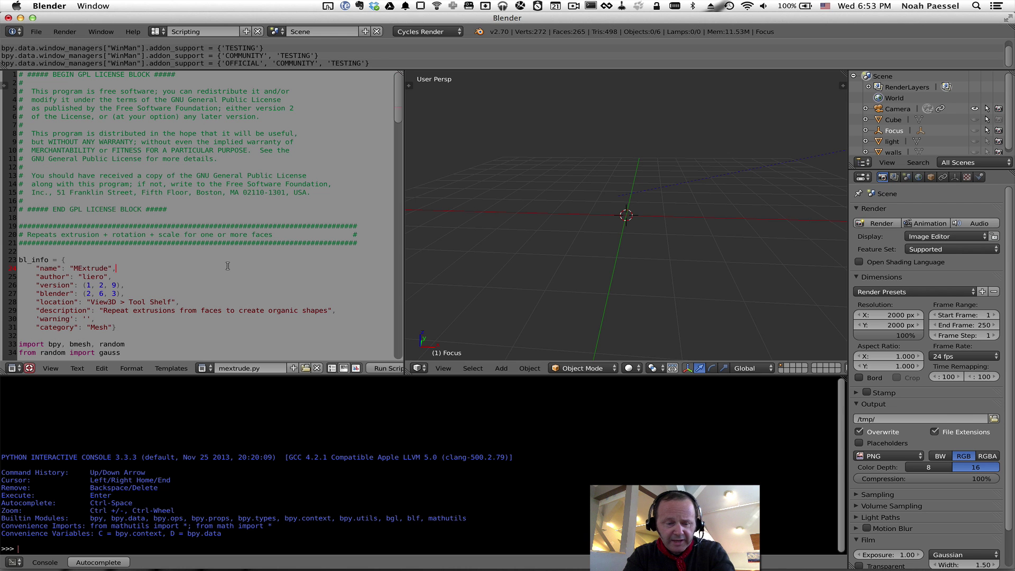
key("ctrl+a")
key("BackSpace")
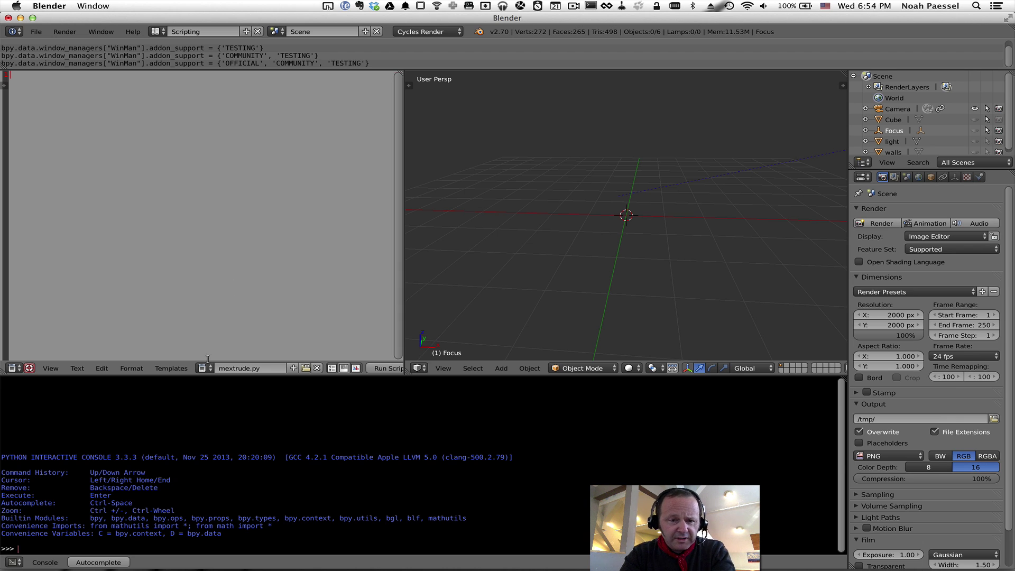
left_click(293, 368)
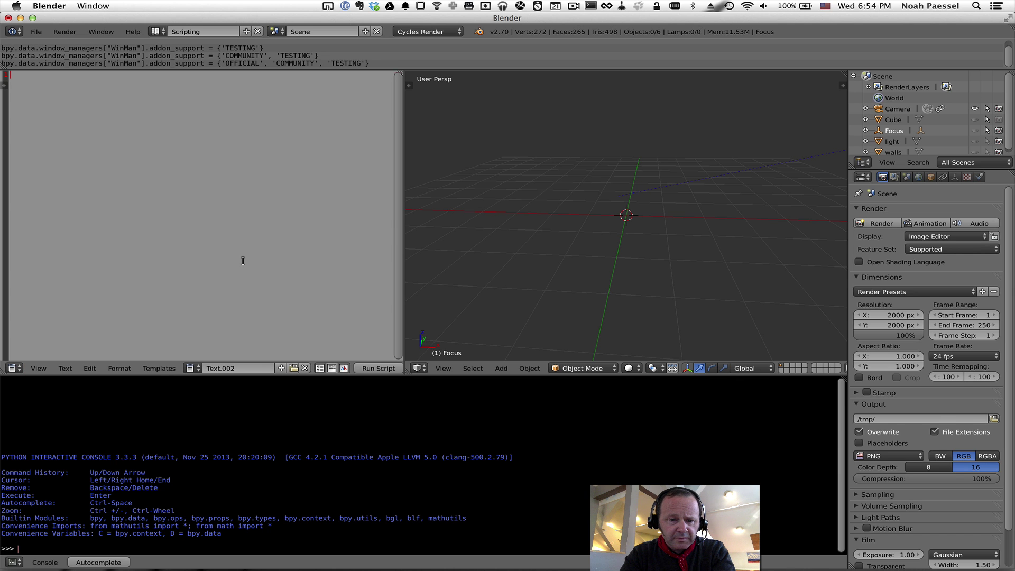
- Copy the whole mexii.py script from Chrome and paste it into Text.002
key("super+Tab")
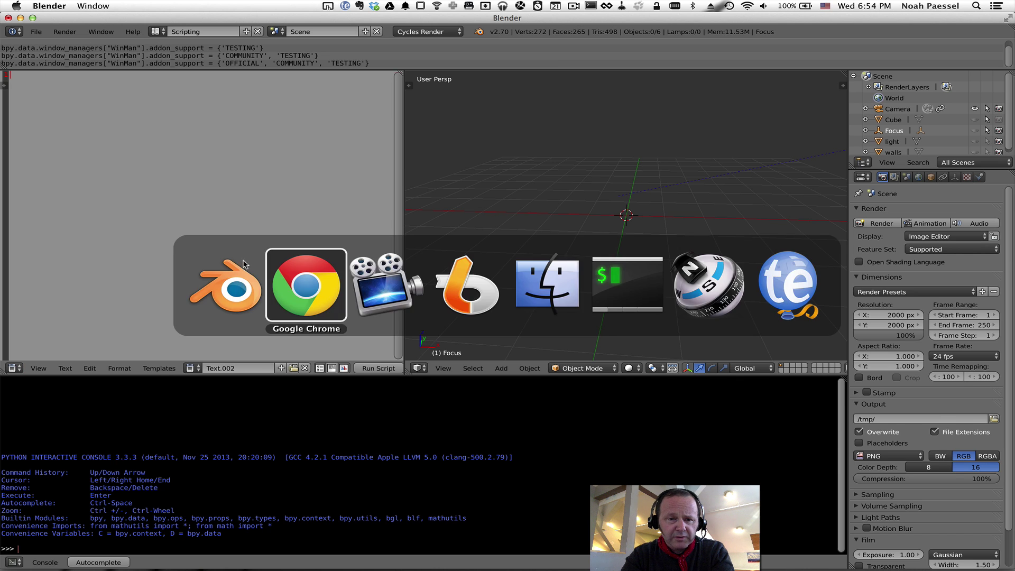
left_click(249, 24)
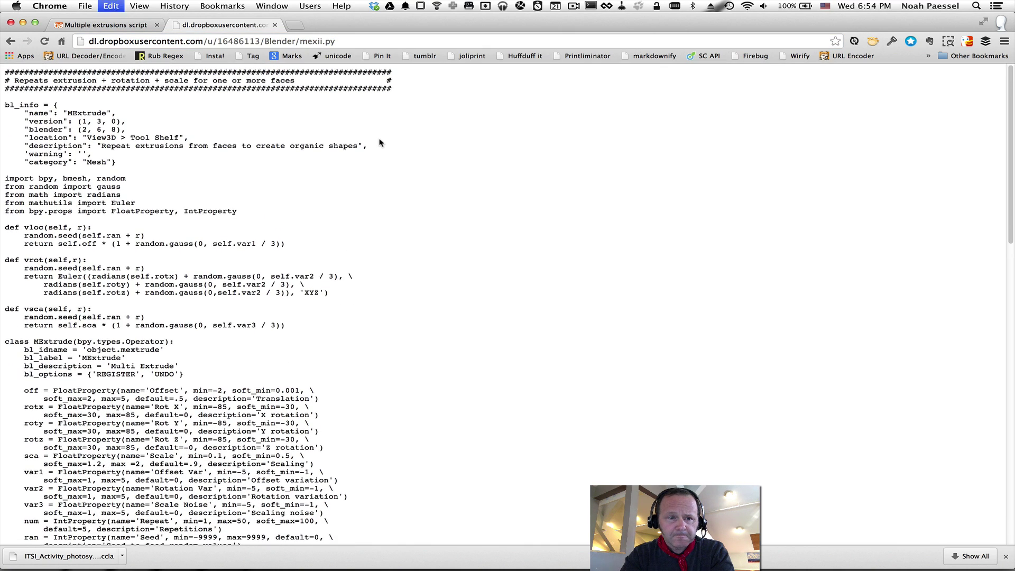
key("super+a")
key("super+Tab")
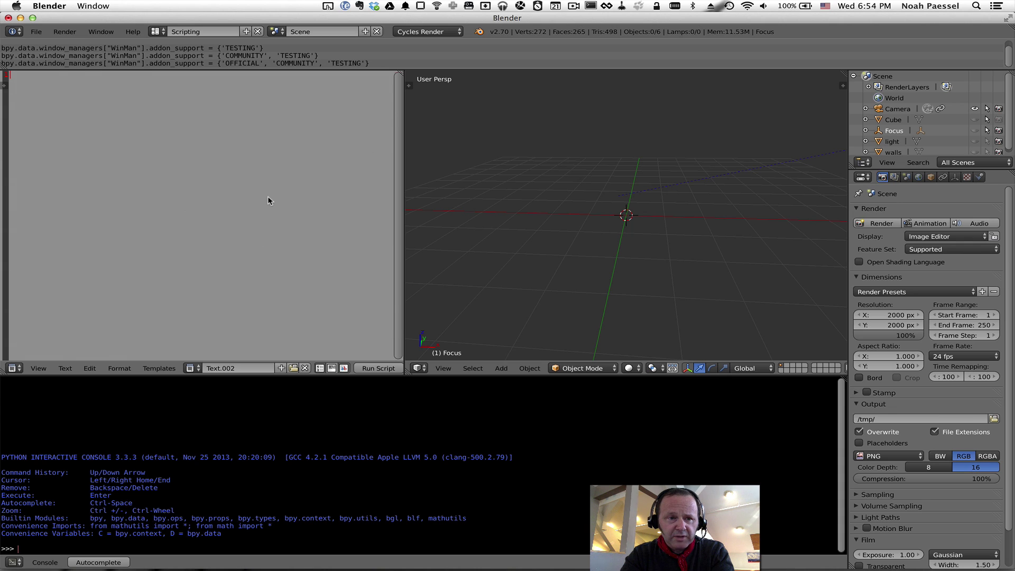
key("super+v")
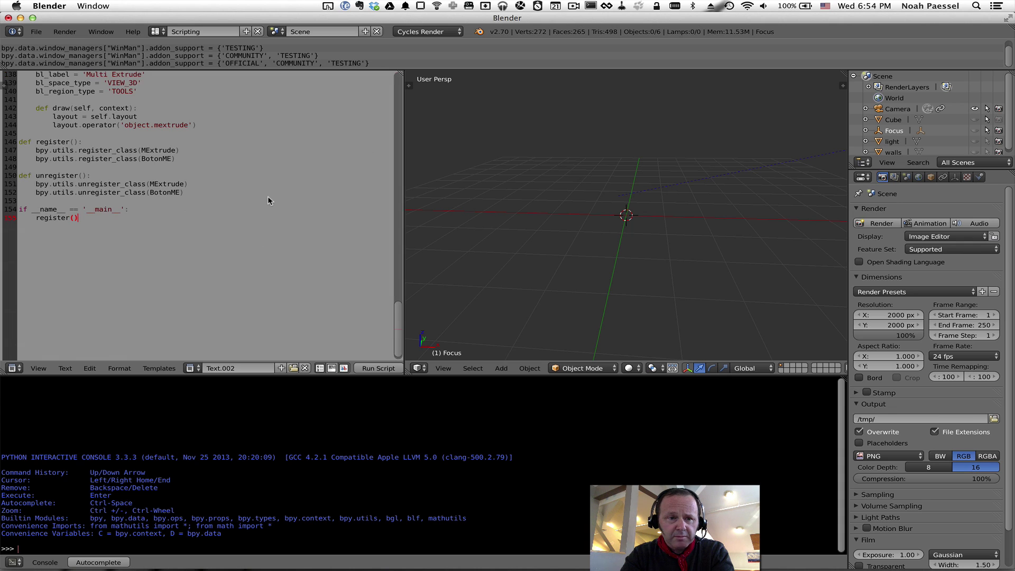
- Show the Tool Shelf with Edit and Transform collapsed, and run the Multi Extrude script
left_click(410, 87)
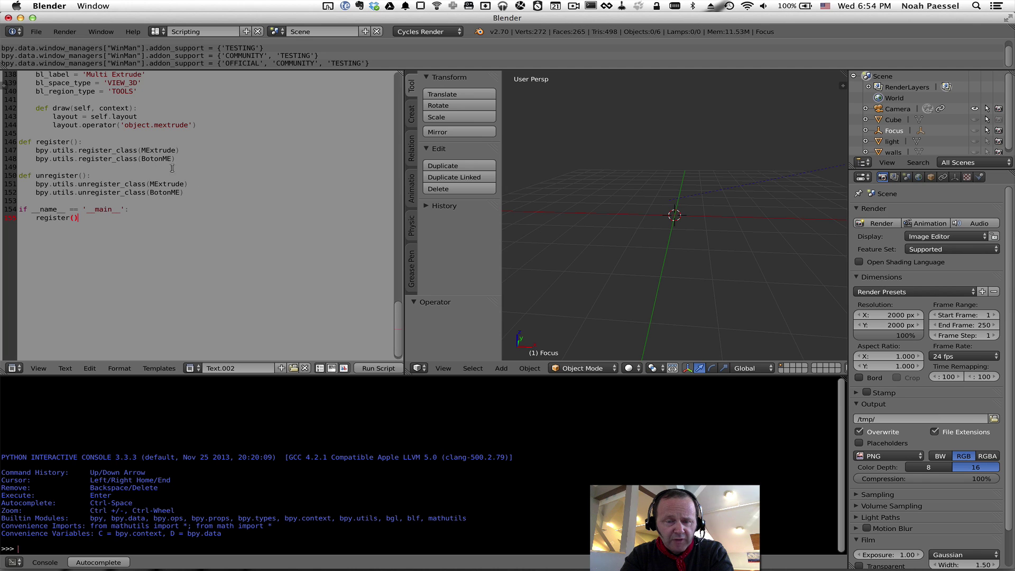
left_click(435, 149)
left_click(438, 78)
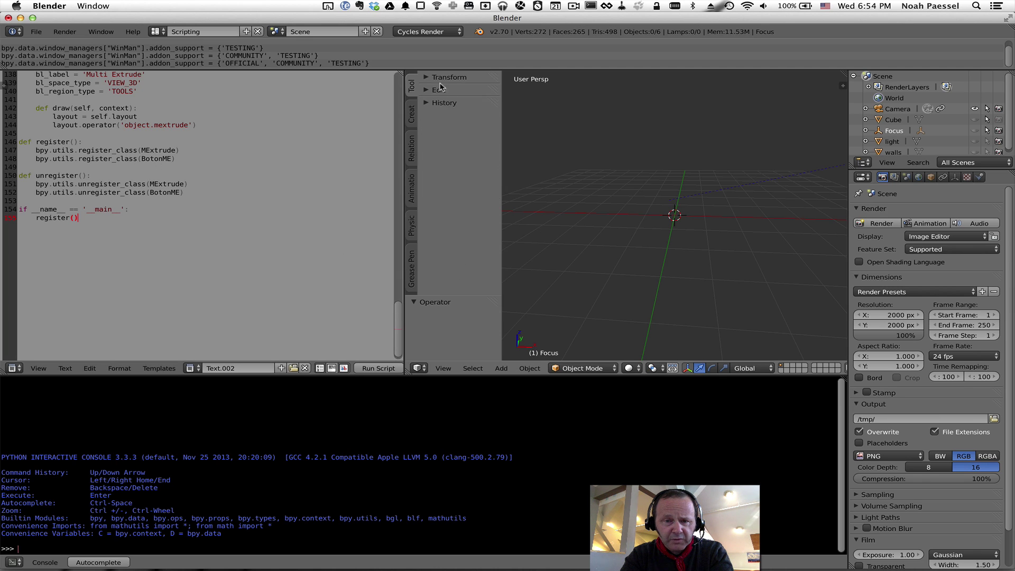
left_click(379, 368)
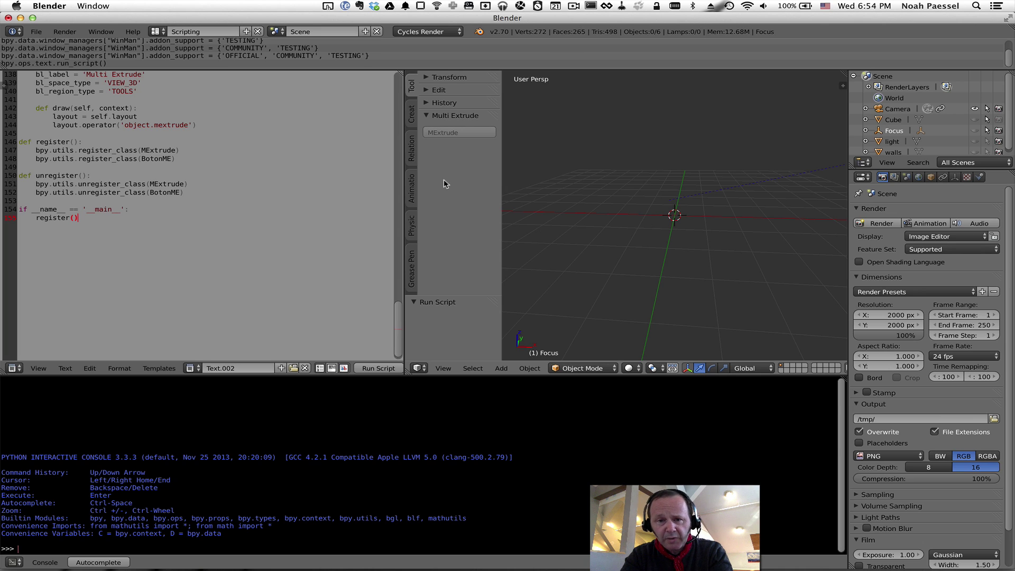
left_click(156, 31)
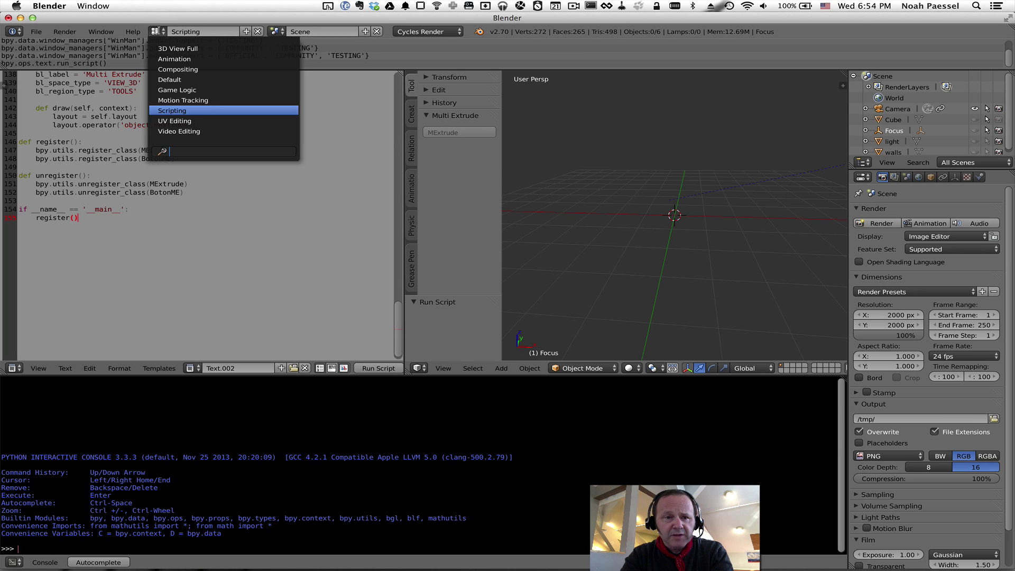
- Switch to the Default layout and add a plane mesh, viewed at an angle
left_click(175, 79)
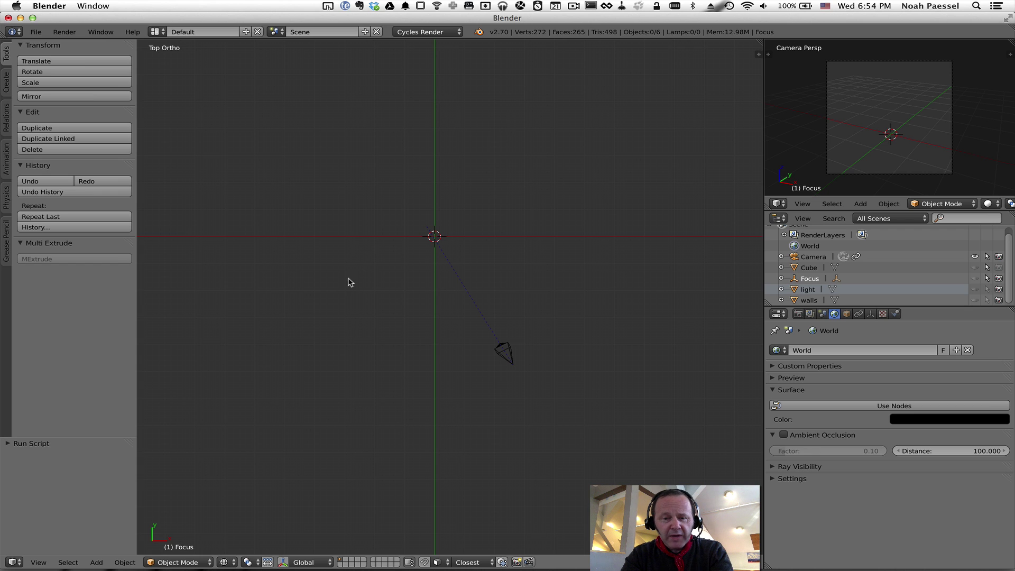
key("shift+a")
mouse_move(399, 264)
left_click(456, 266)
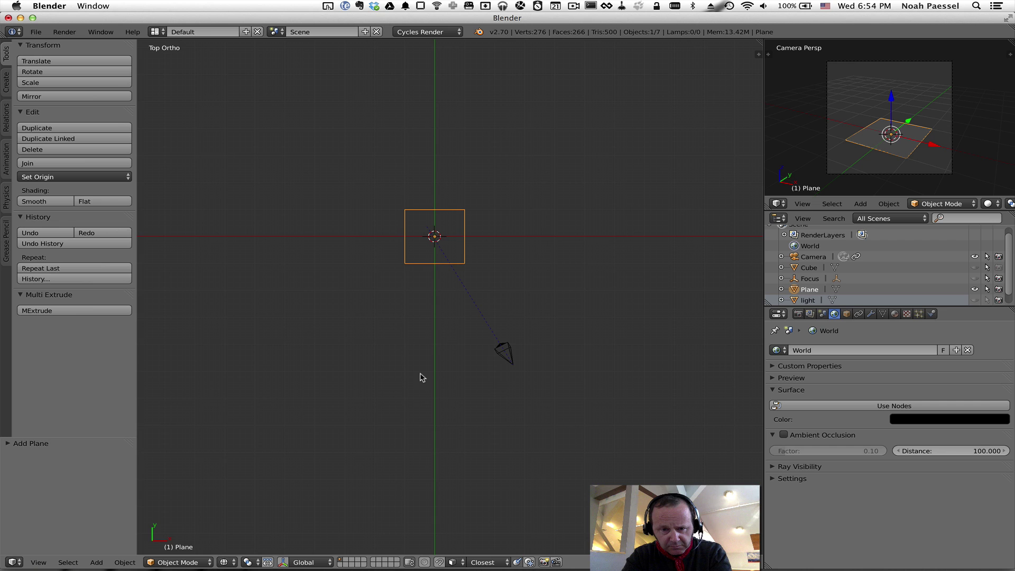
middle_click_drag(413, 413, 397, 371)
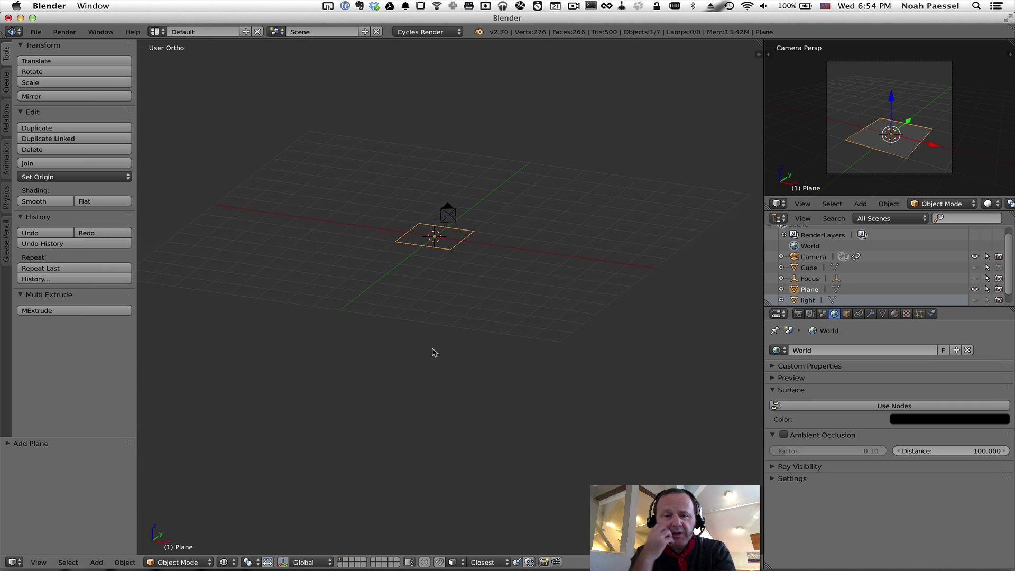
- In Edit Mode, subdivide the plane with 4 cuts into a 5×5 grid
key("Tab")
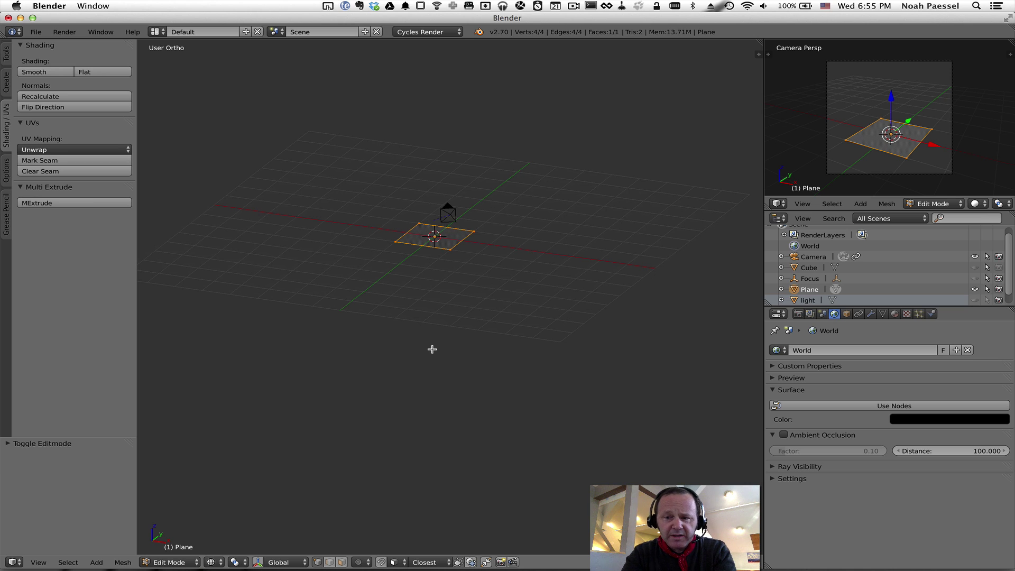
key("space")
type("s")
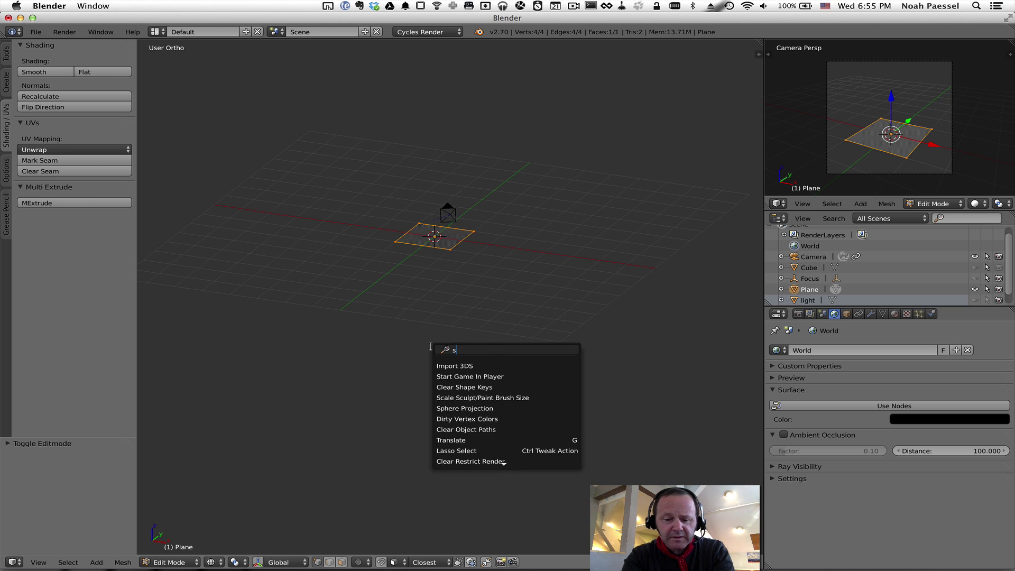
type("ub")
key("Return")
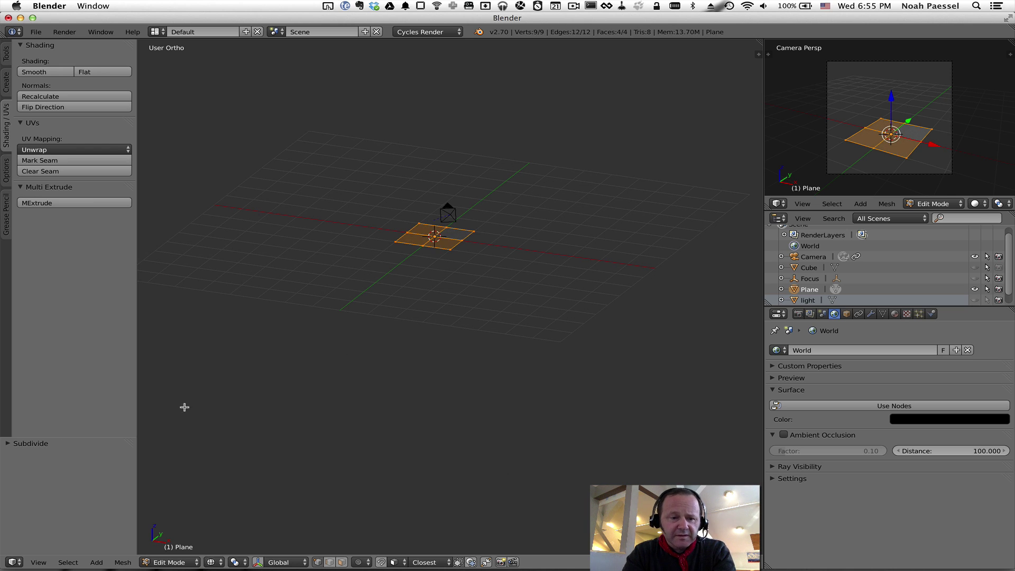
left_click(24, 447)
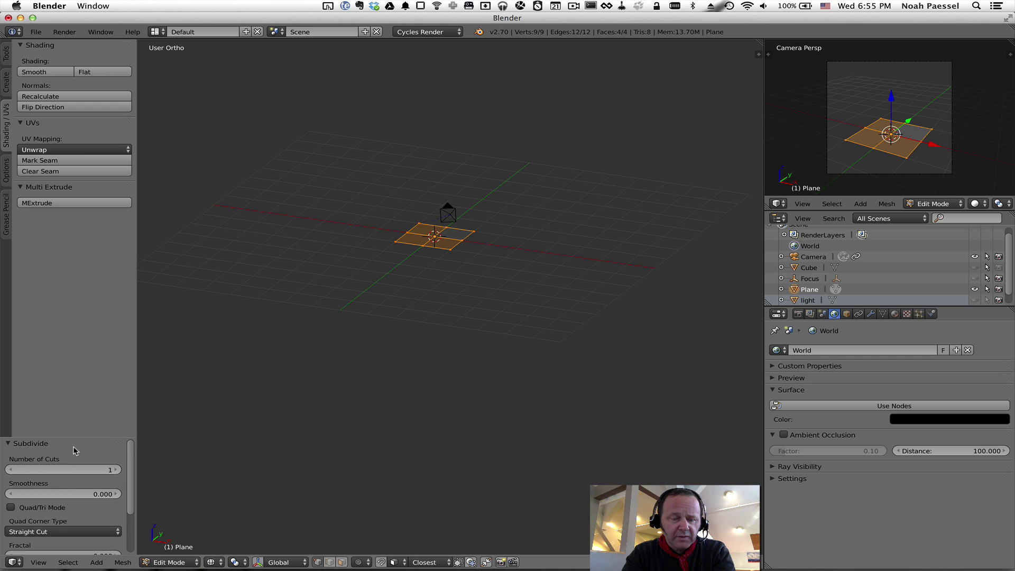
left_click(116, 469)
left_click(116, 469)
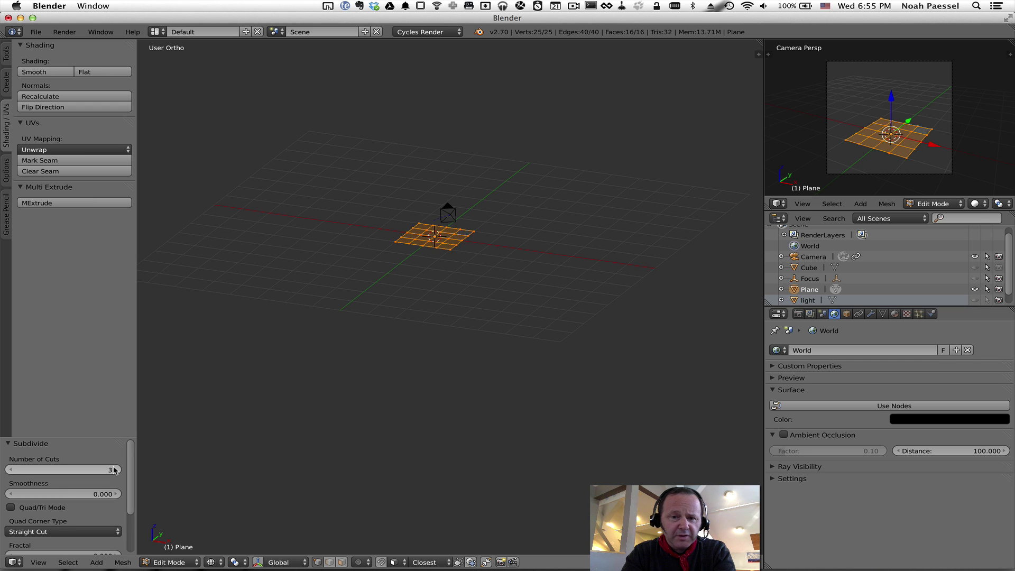
left_click(115, 469)
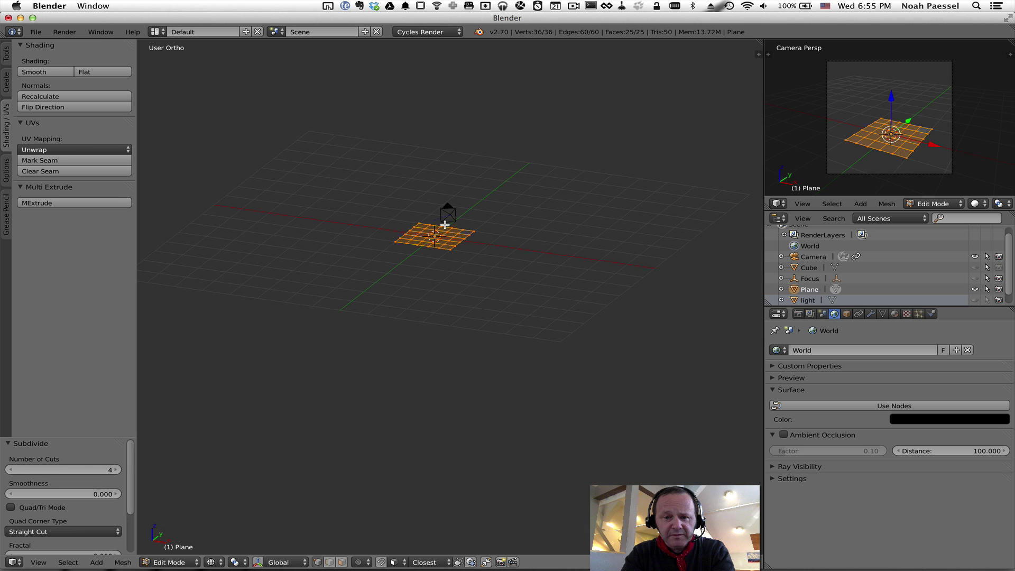
- Select all and scale the subdivided plane up by about 2.42
key("a")
key("a")
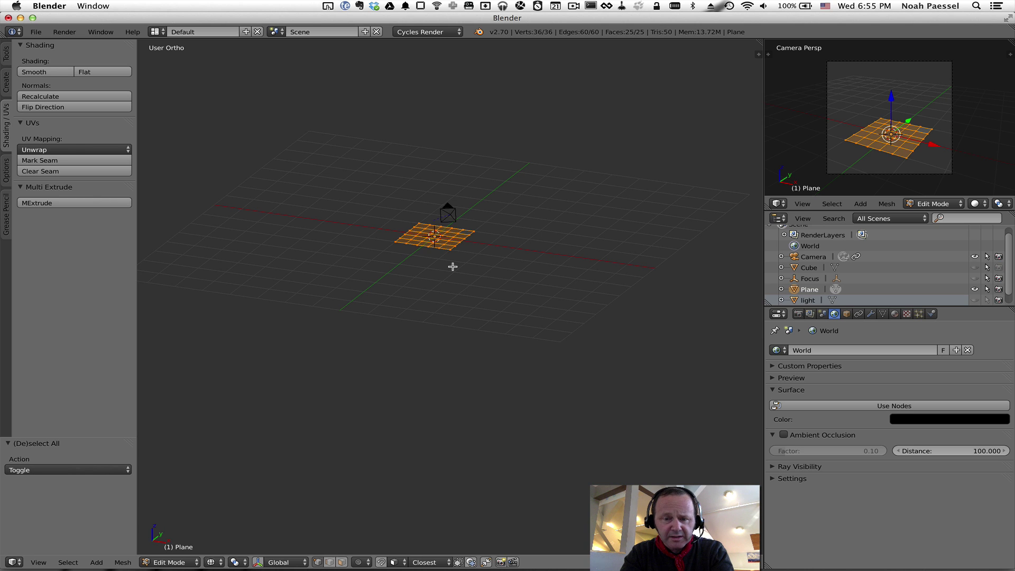
key("s")
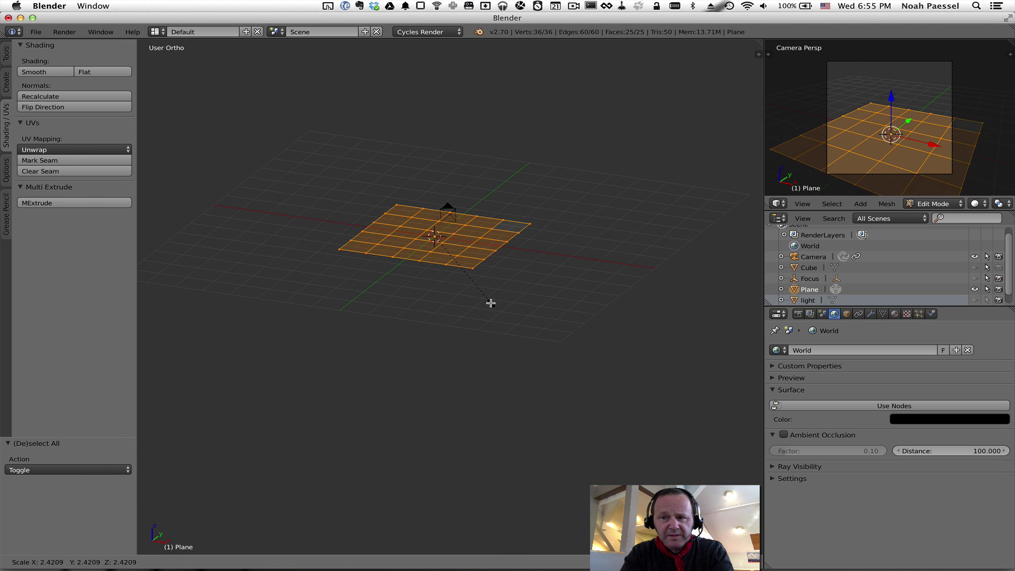
left_click(491, 303)
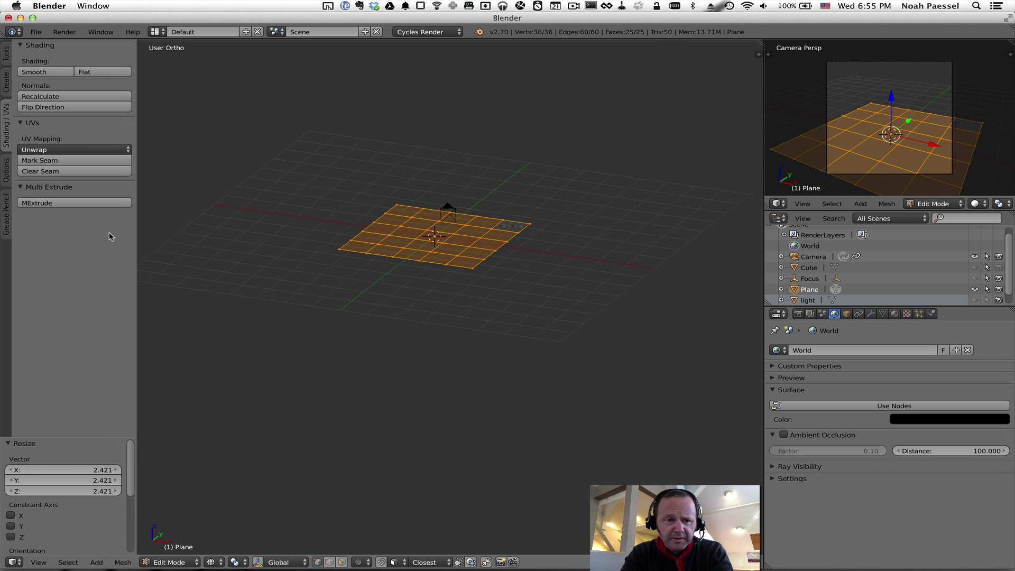
- Apply Multi Extrude to all 25 faces and view the towers in solid shading
left_click(104, 203)
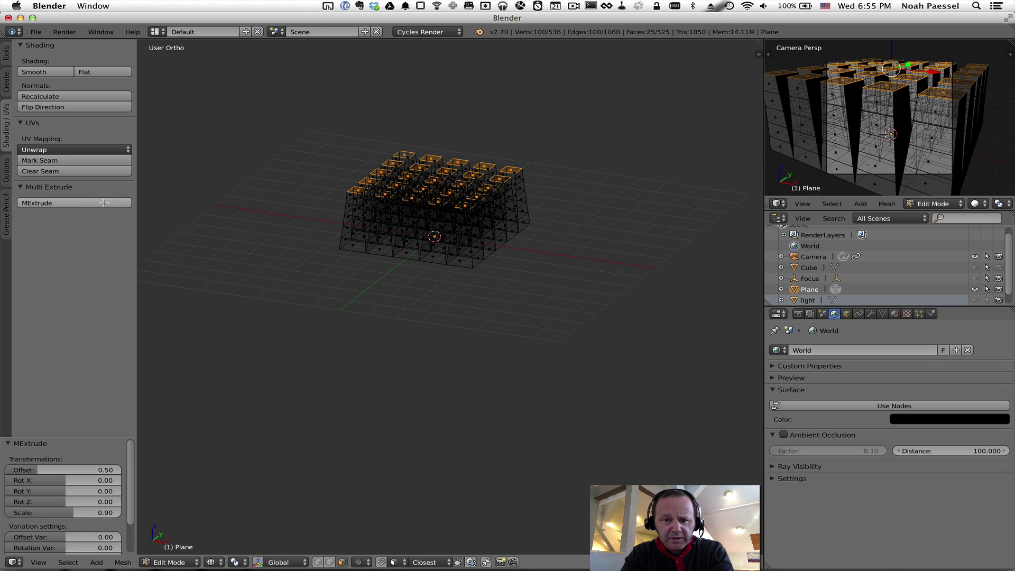
key("z")
scroll(477, 294, "left", 3)
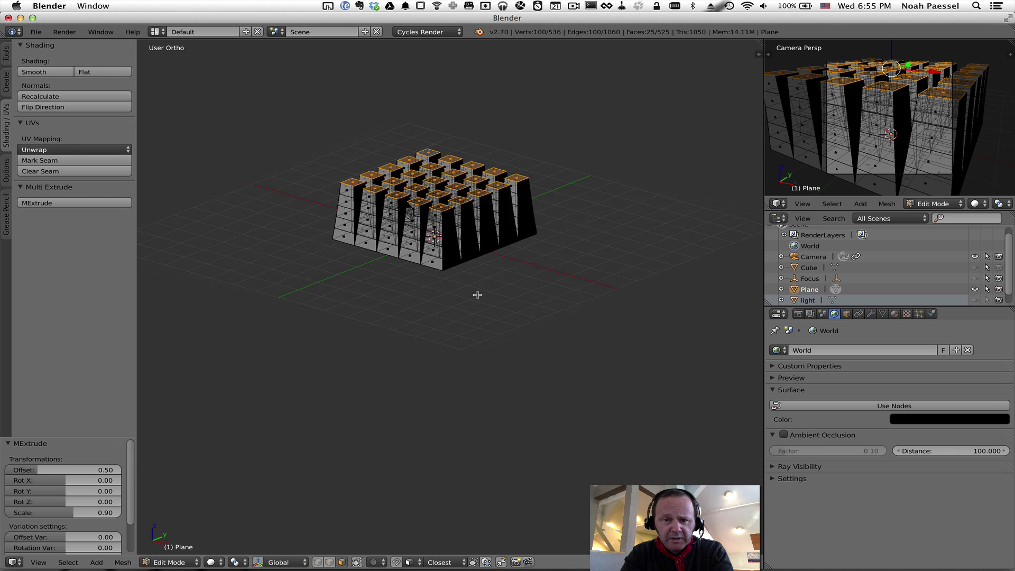
scroll(478, 294, "down", 3)
scroll(478, 294, "up", 3)
scroll(478, 295, "left", 3)
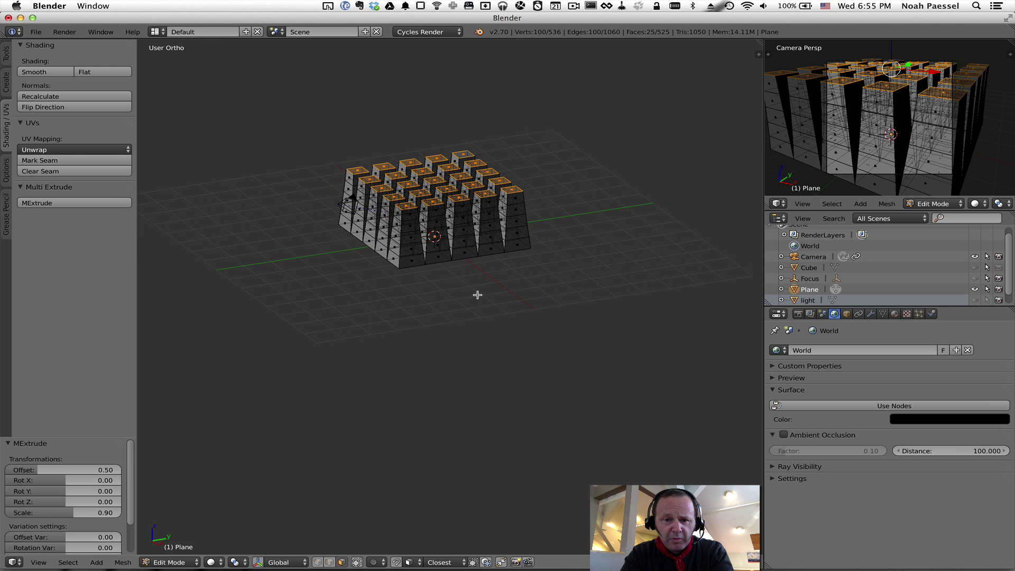
scroll(478, 295, "left", 3)
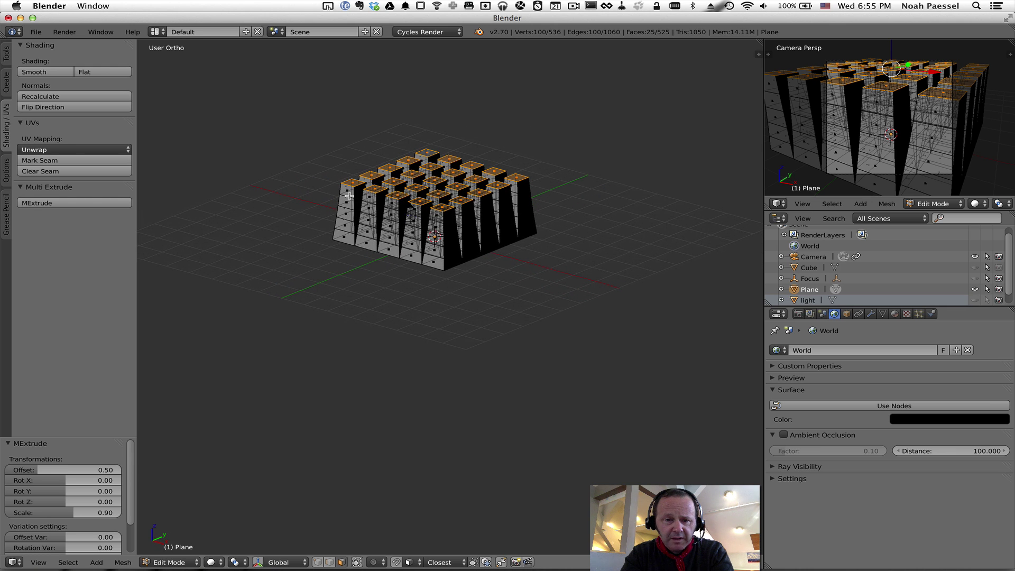
scroll(349, 272, "left", 5)
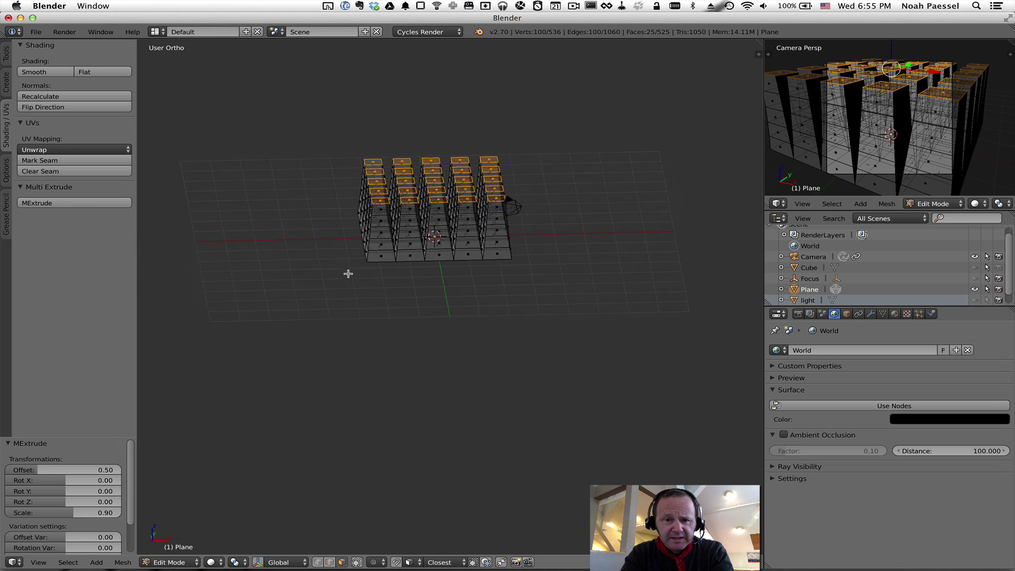
scroll(348, 273, "down", 3)
scroll(347, 272, "up", 3)
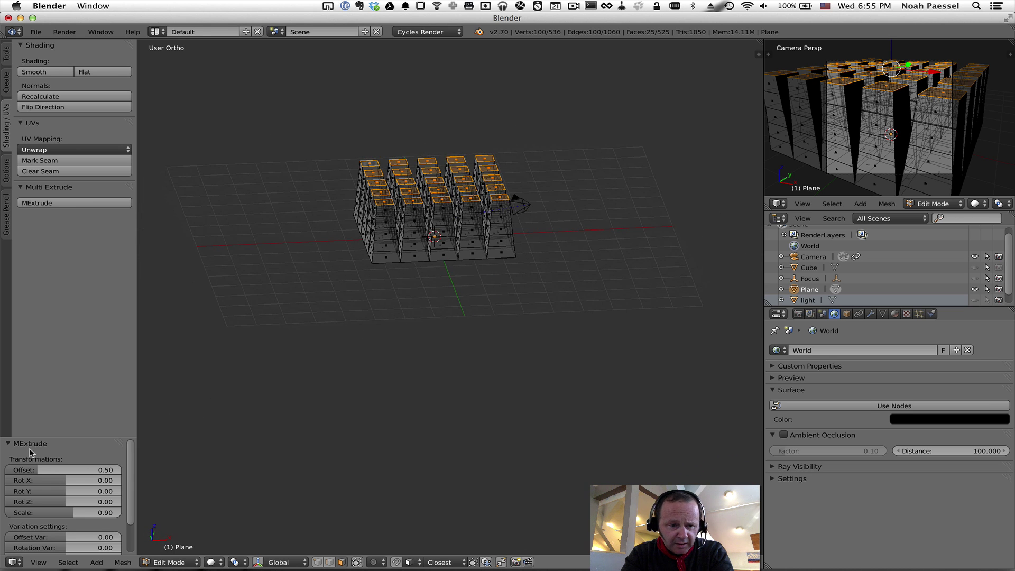
- Expand the MExtrude panel and enlarge it to show every extrude option
left_click(12, 444)
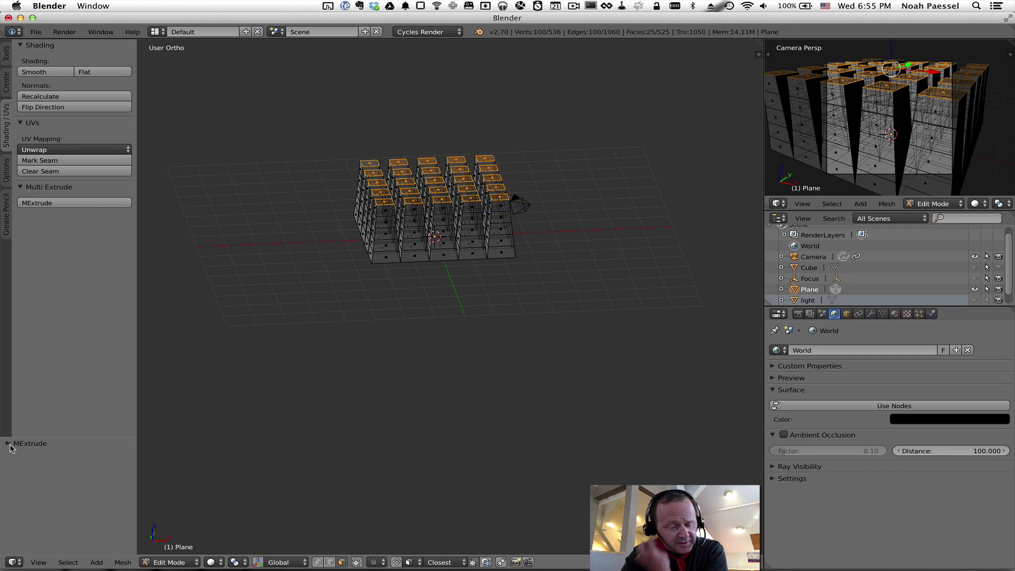
left_click(8, 444)
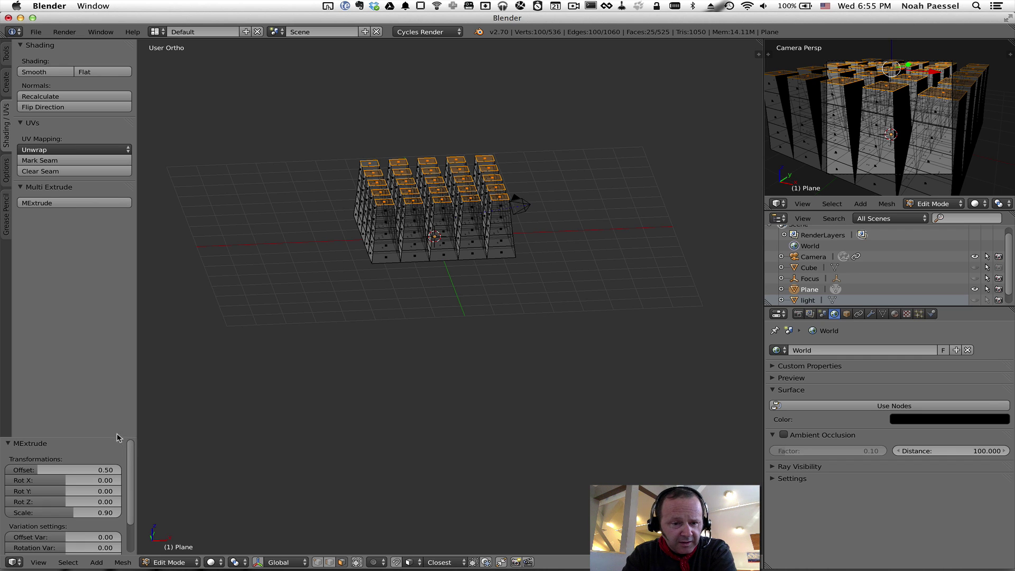
left_click_drag(118, 438, 110, 246)
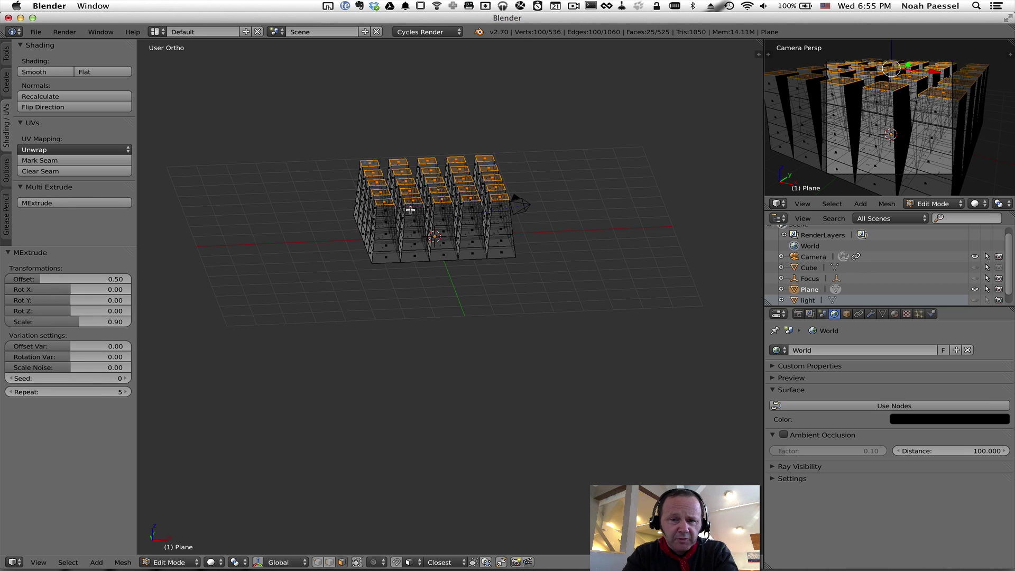
- Set MExtrude offset 0.89, scale 0.61 and rotation variation 0.08, then return to Object Mode
scroll(410, 210, "right", 10)
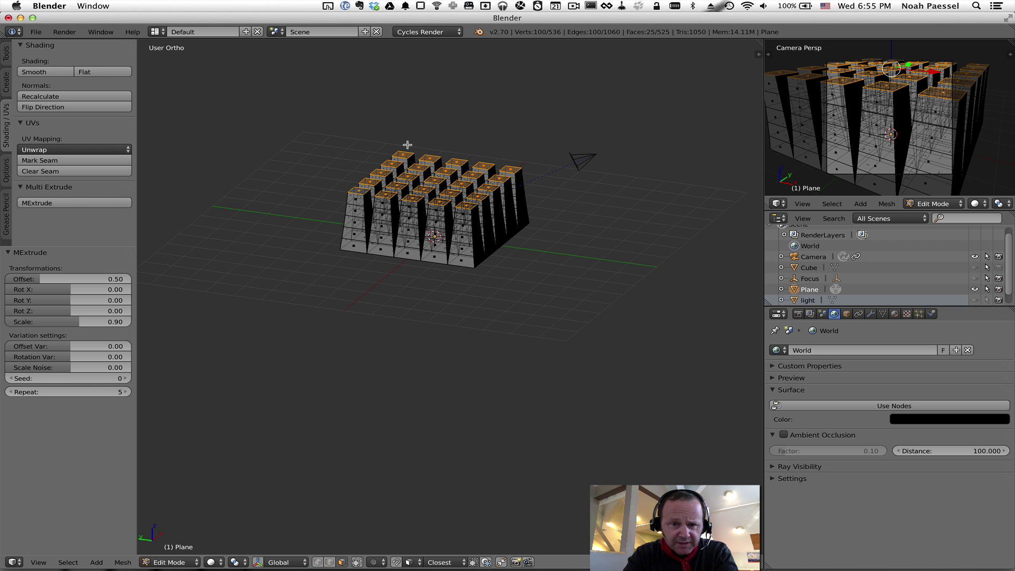
left_click_drag(43, 275, 62, 274)
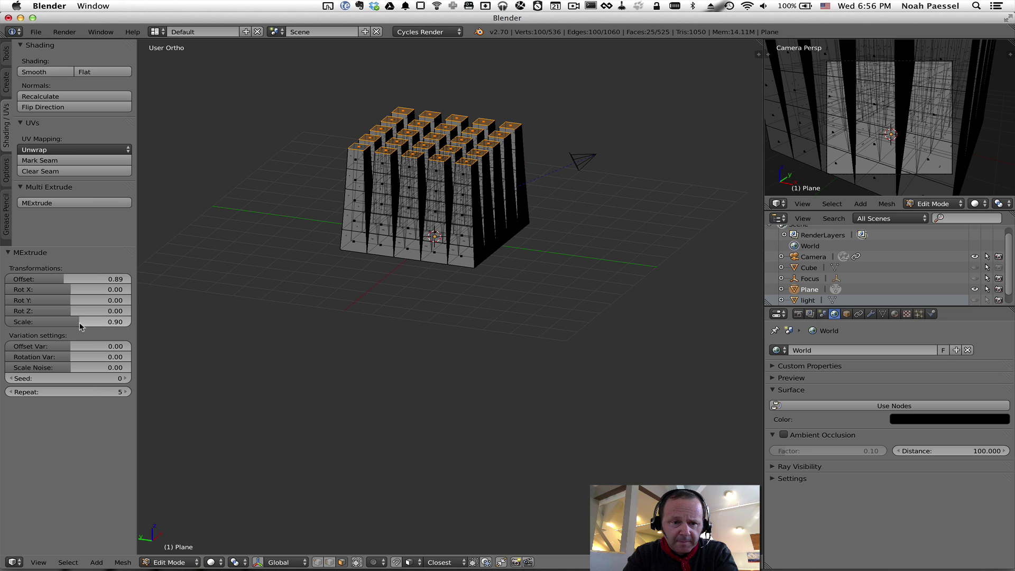
left_click(79, 326)
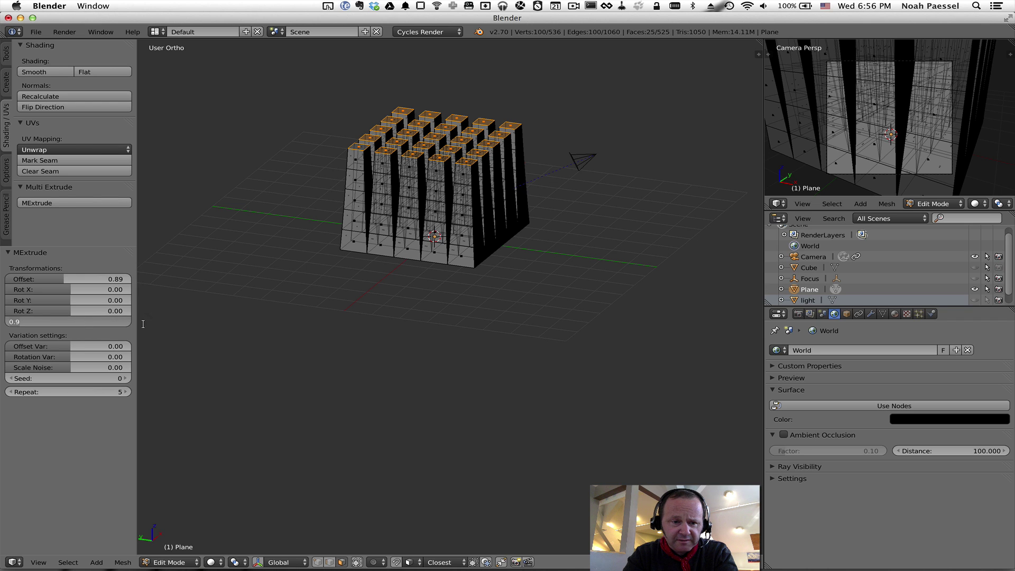
key("Return")
left_click_drag(77, 322, 28, 317)
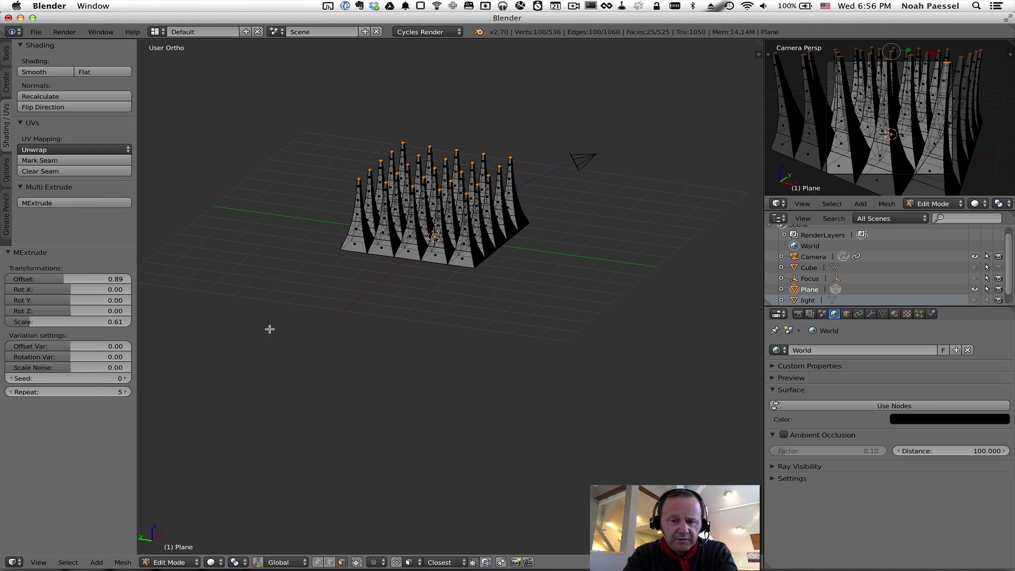
left_click_drag(71, 358, 74, 356)
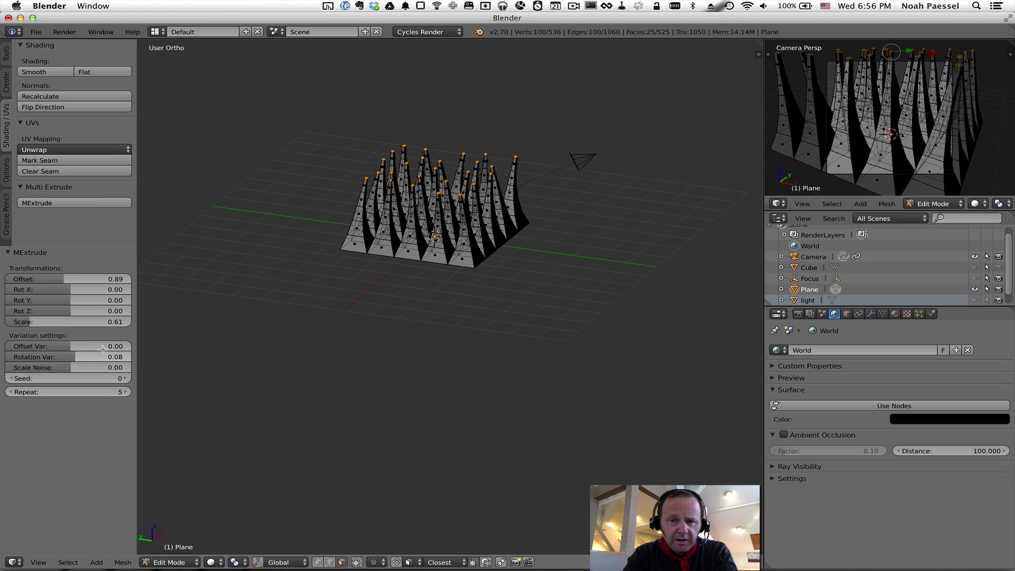
key("Tab")
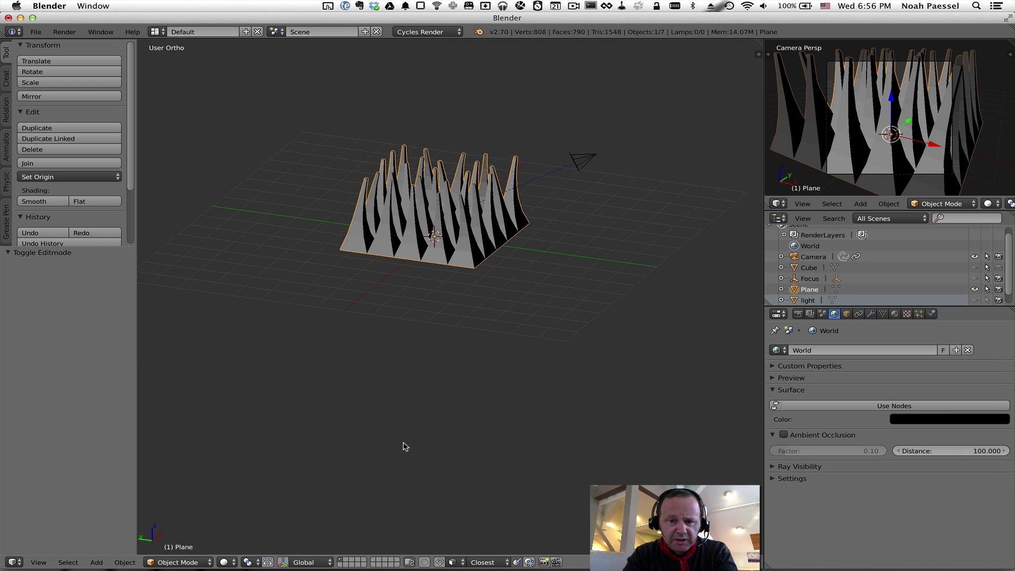
- Unhide the walls object in the Outliner and frame the spiky plane in the viewport
scroll(1010, 270, "down", 1)
left_click(975, 300)
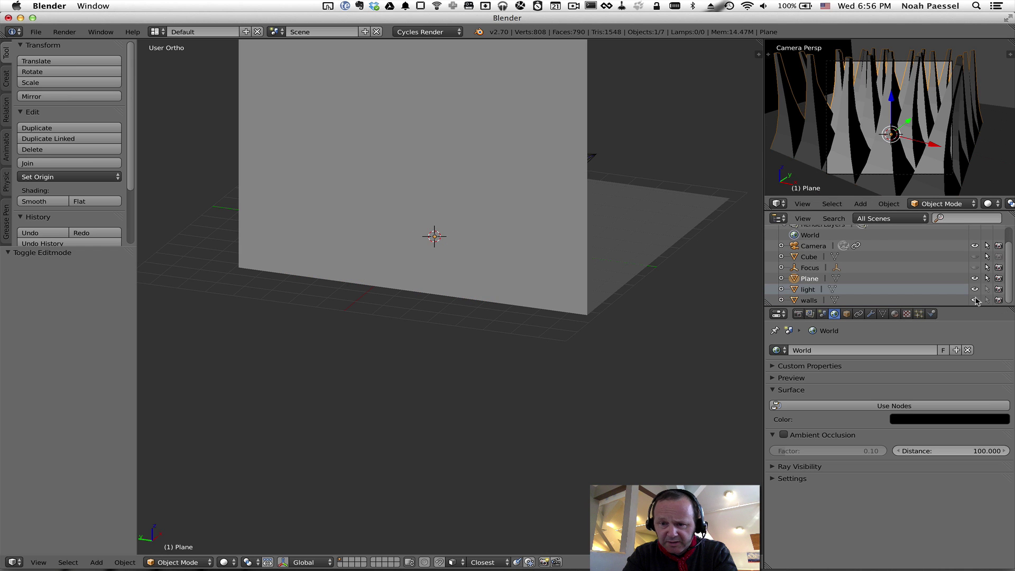
middle_click_drag(686, 315, 539, 324)
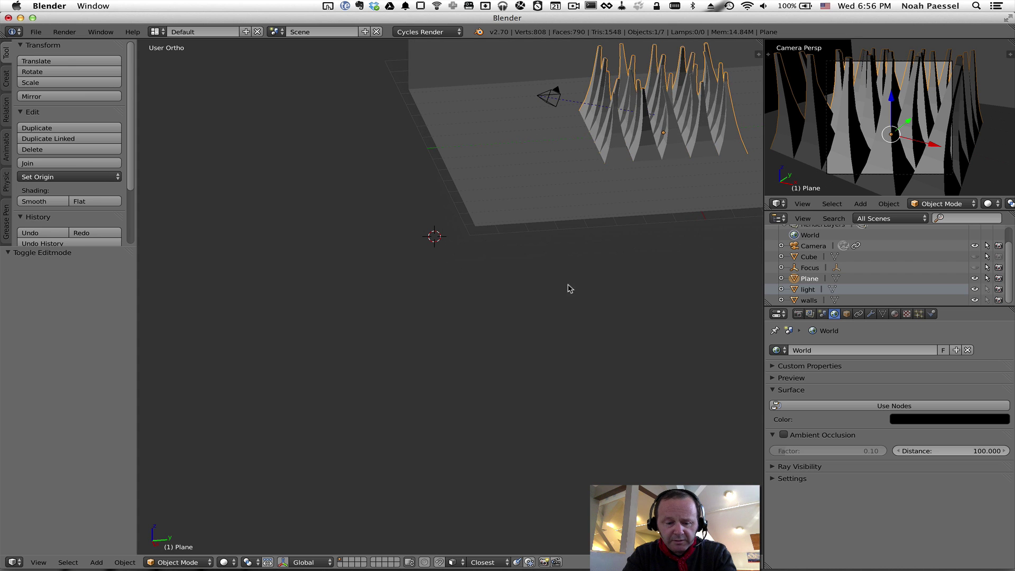
middle_click_drag(585, 261, 606, 244)
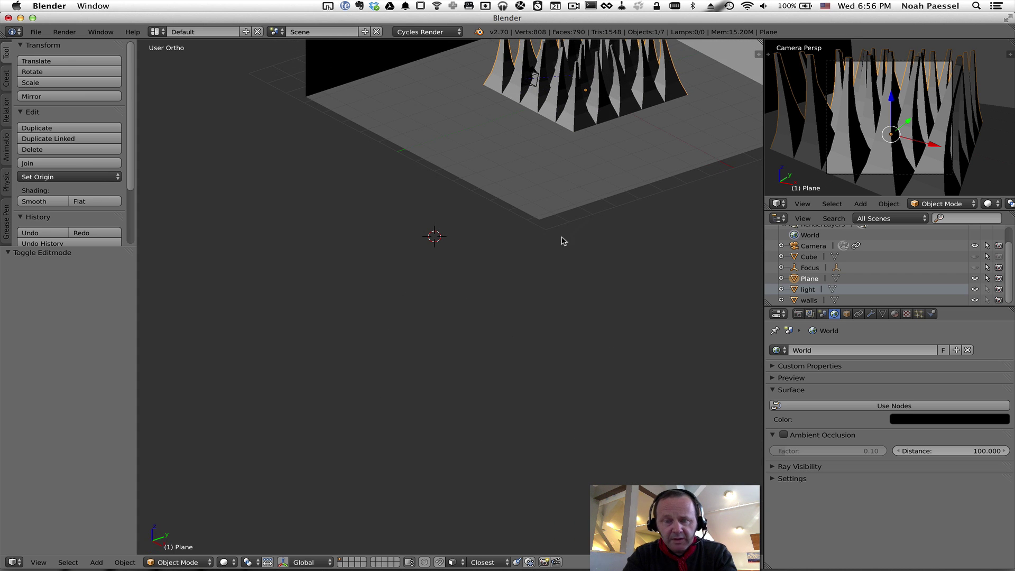
middle_click_drag(584, 179, 542, 302, "shift")
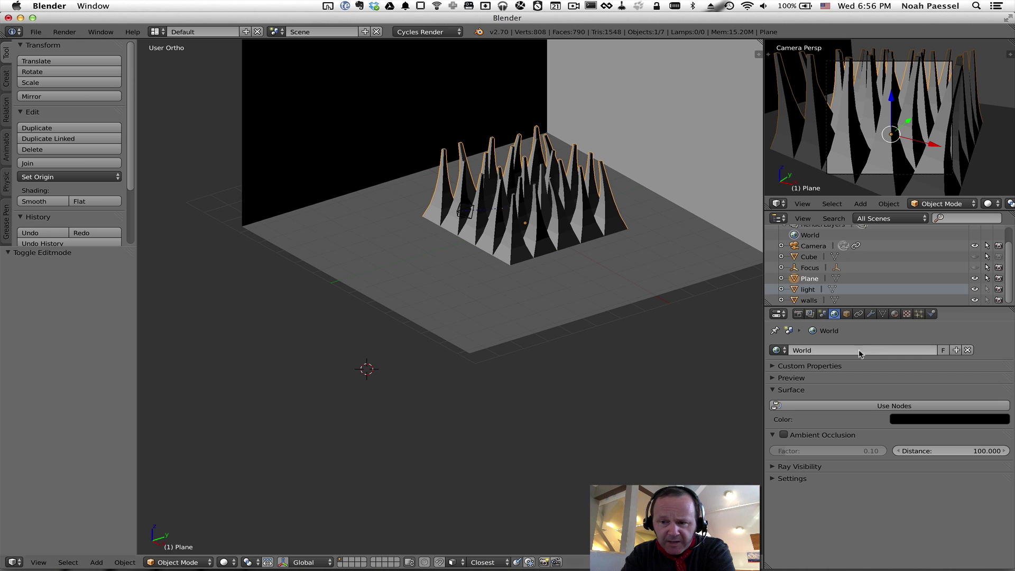
- Add a Subdivision Surface modifier to the spiked plane and set viewport shading to Rendered
left_click(870, 313)
left_click(835, 352)
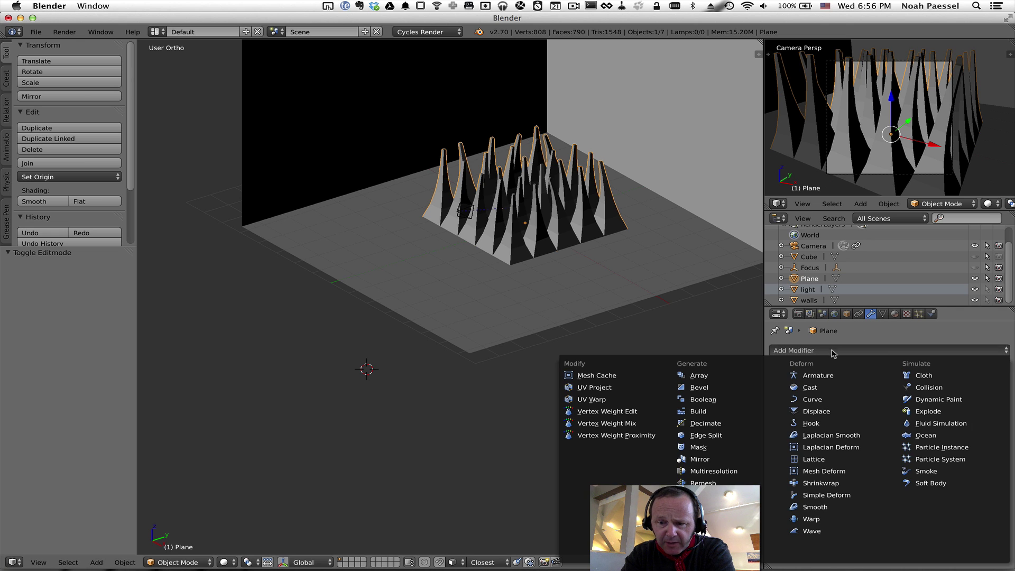
left_click(772, 531)
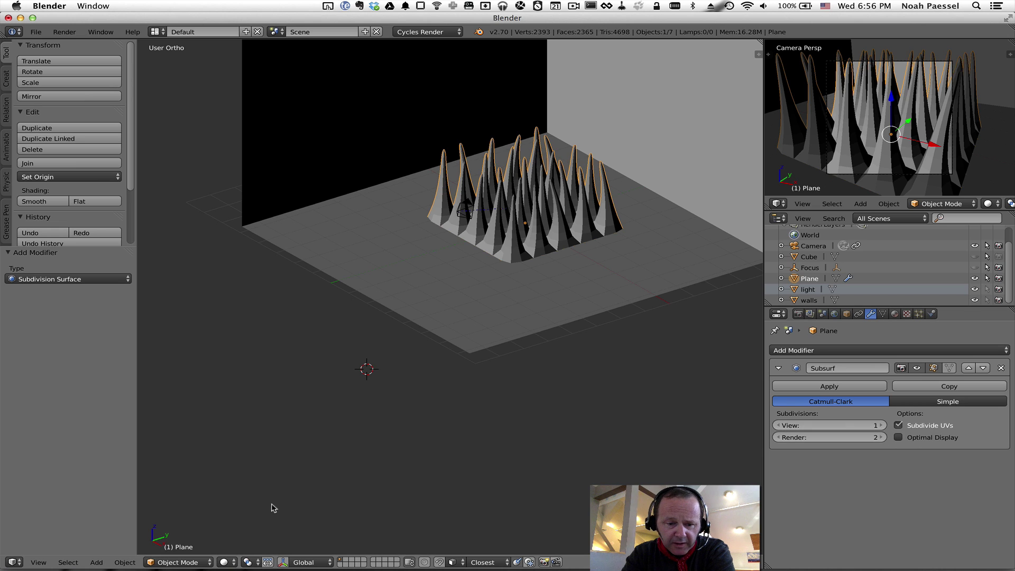
left_click(231, 561)
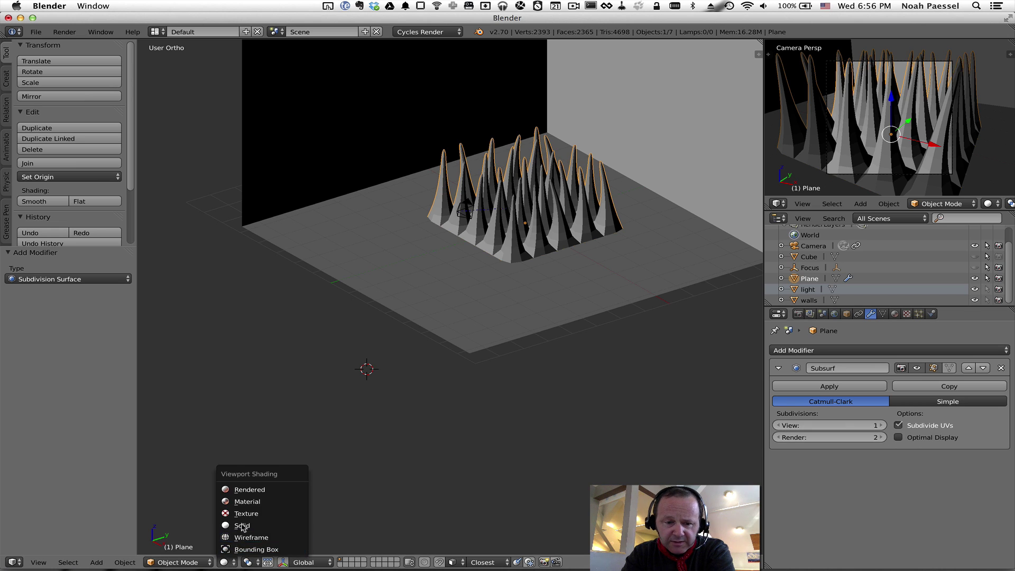
left_click(248, 489)
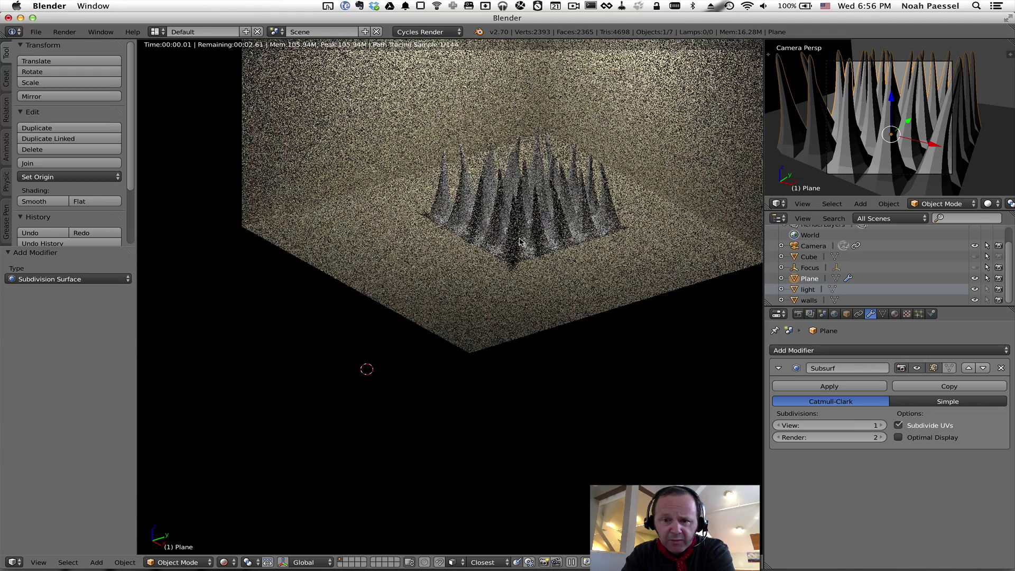
- Set the Subsurf modifier's viewport subdivisions to 2, matching its render level of 2
scroll(521, 239, "up", 3)
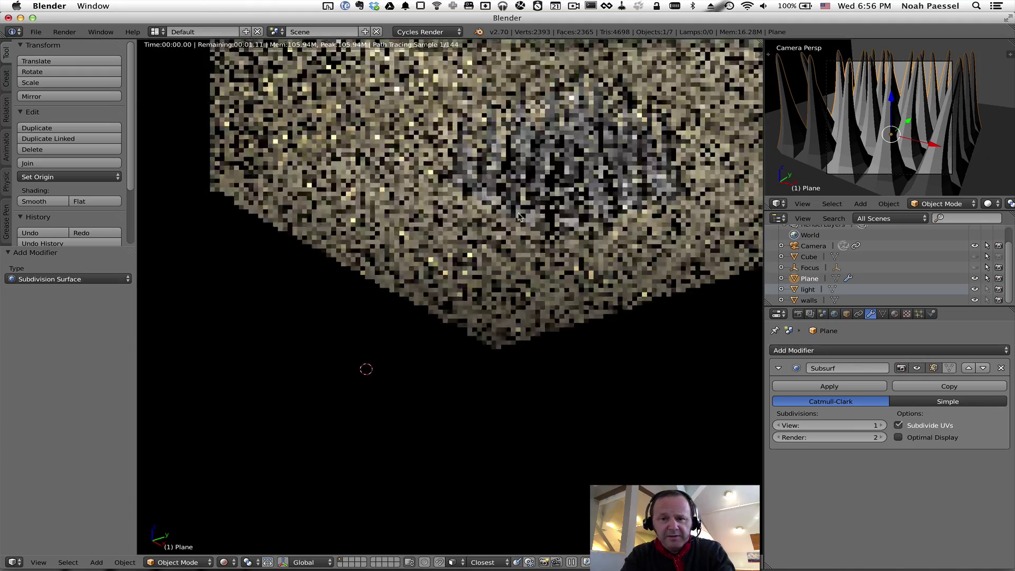
scroll(529, 232, "up", 2)
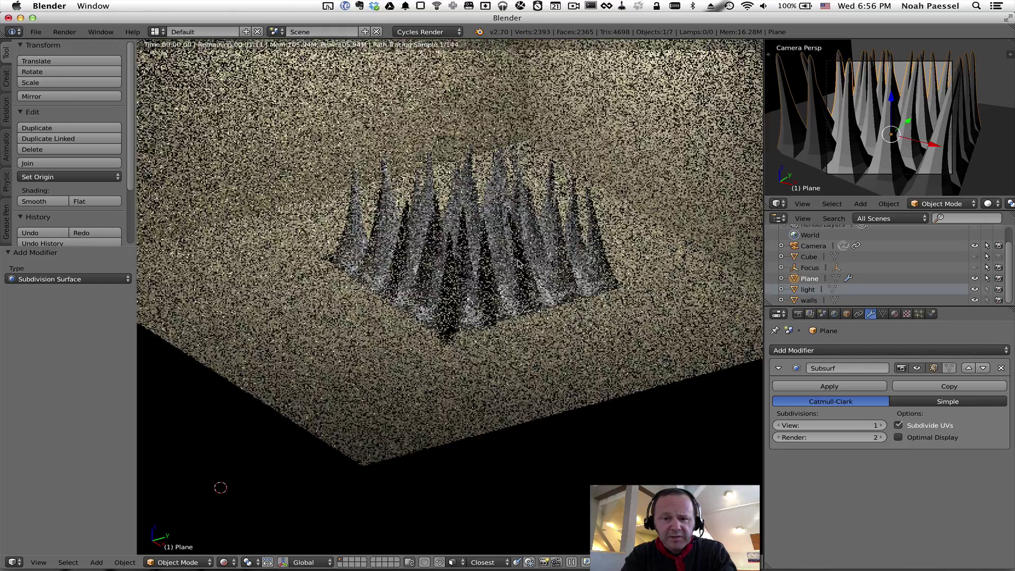
middle_click_drag(518, 261, 521, 384, "shift")
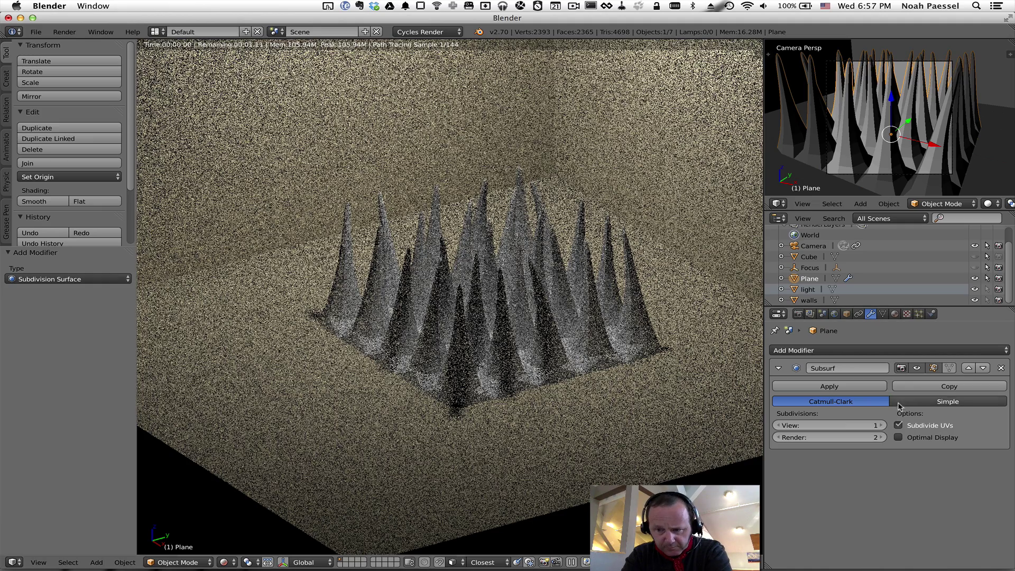
left_click(883, 426)
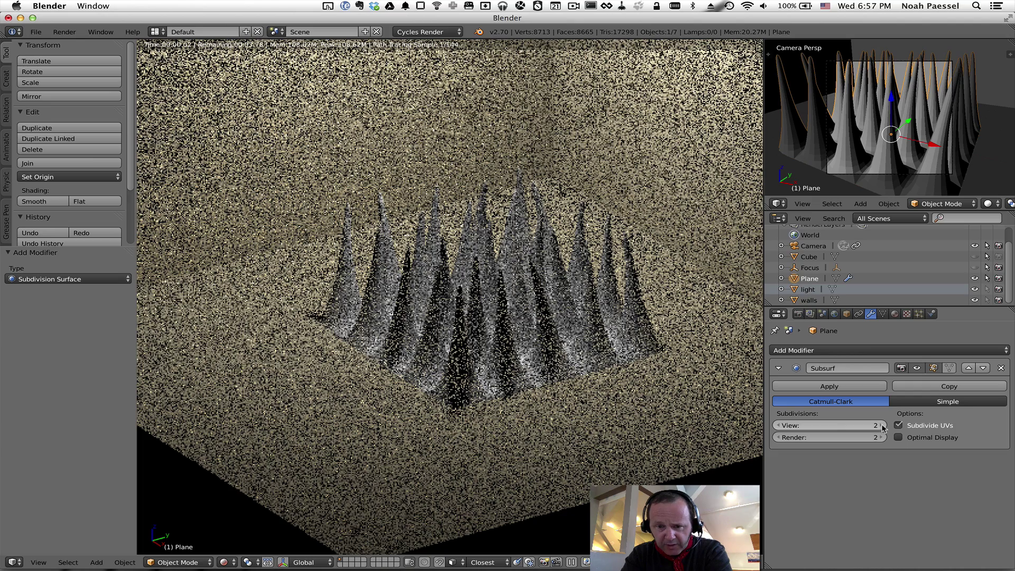